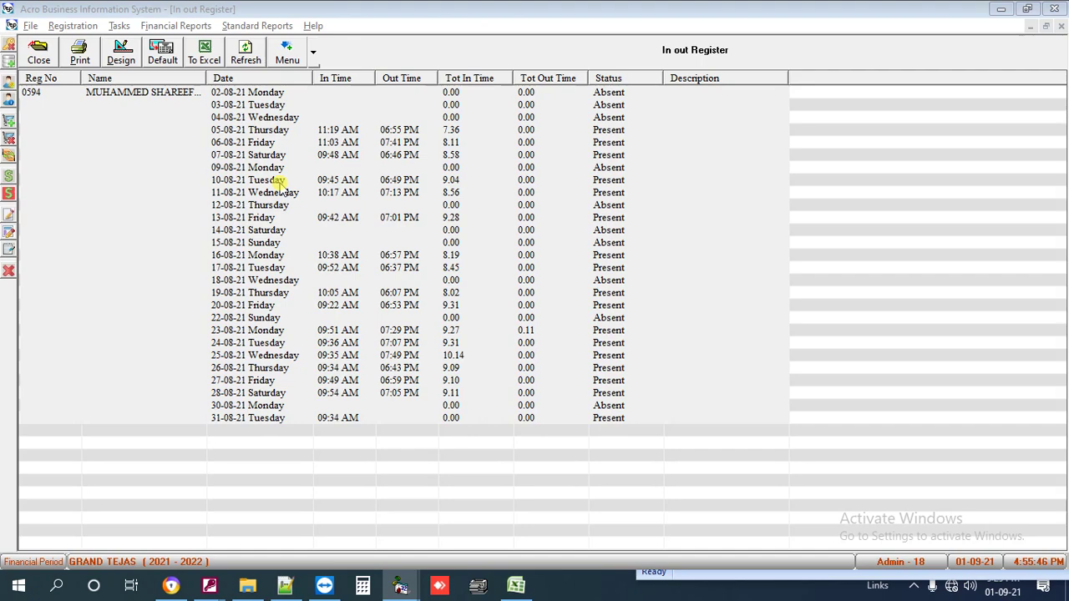
Step: Close the In out Register and open the employee groups settings from the Employees Profile
left_click(41, 59)
left_click(54, 26)
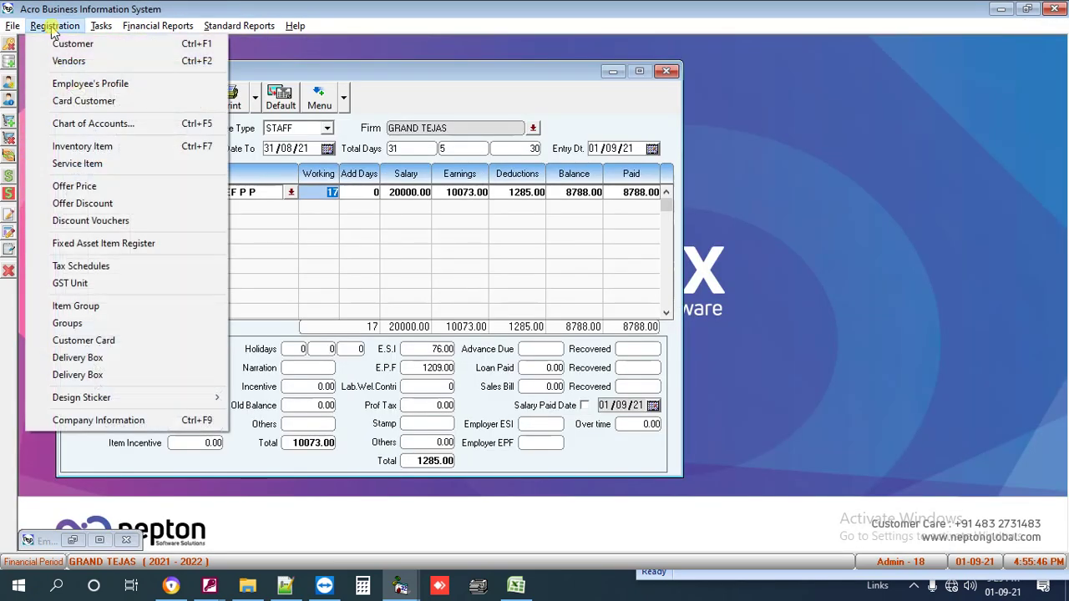
left_click(91, 83)
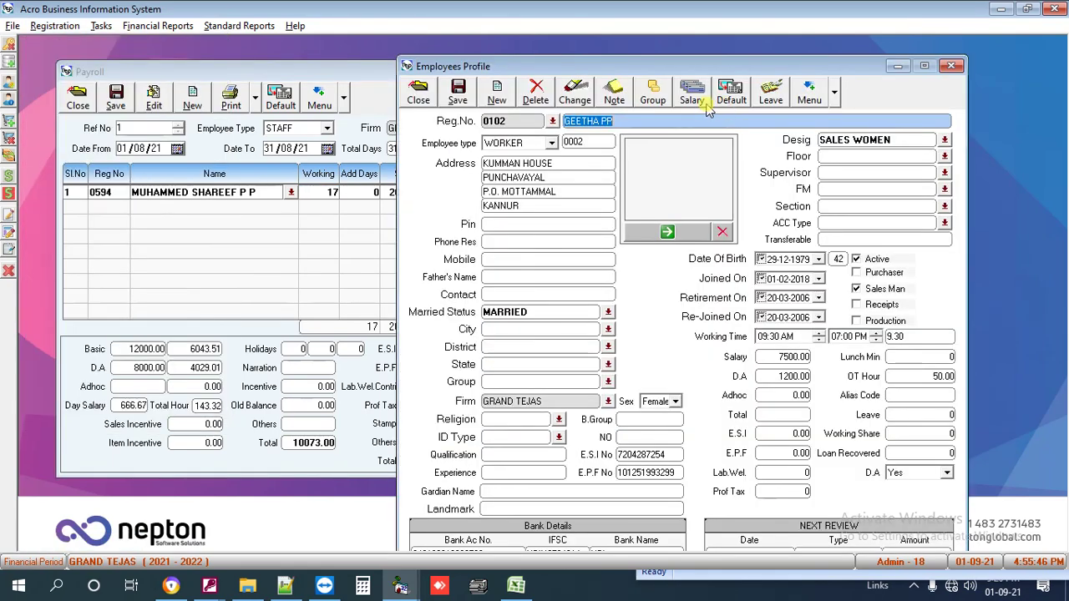
left_click(652, 94)
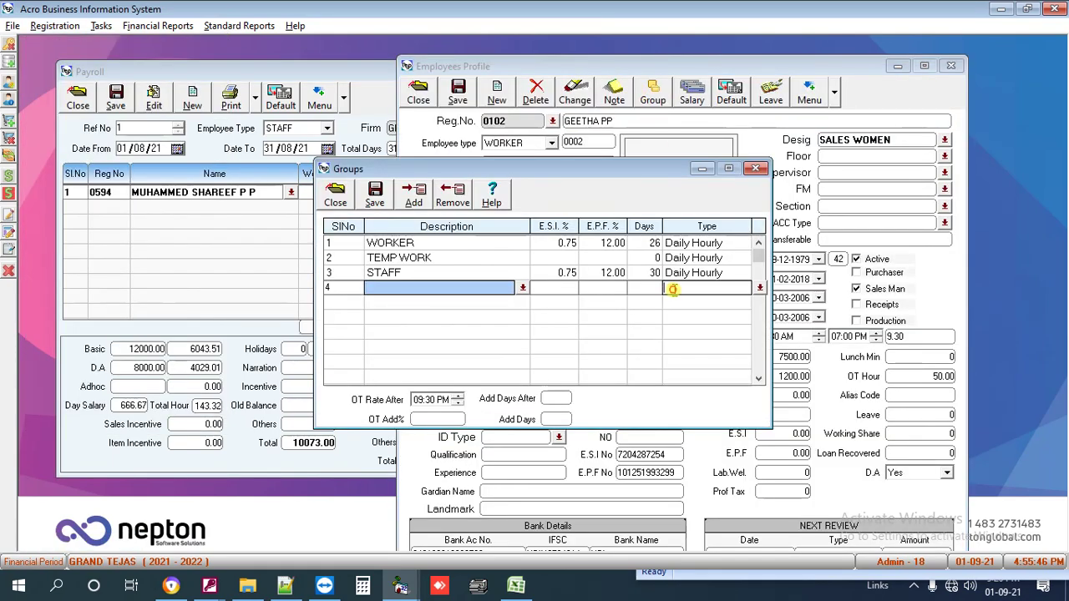
Step: Review the STAFF group's salary type options, description, E.S.I. and E.P.F. percentages, and days
left_click(676, 274)
left_click(758, 275)
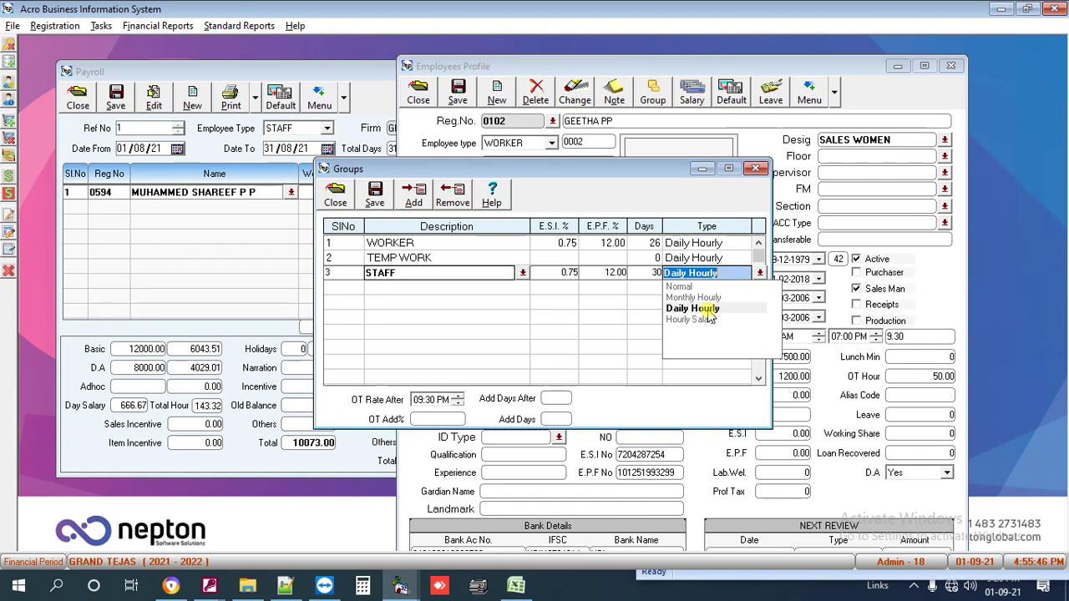
left_click(418, 292)
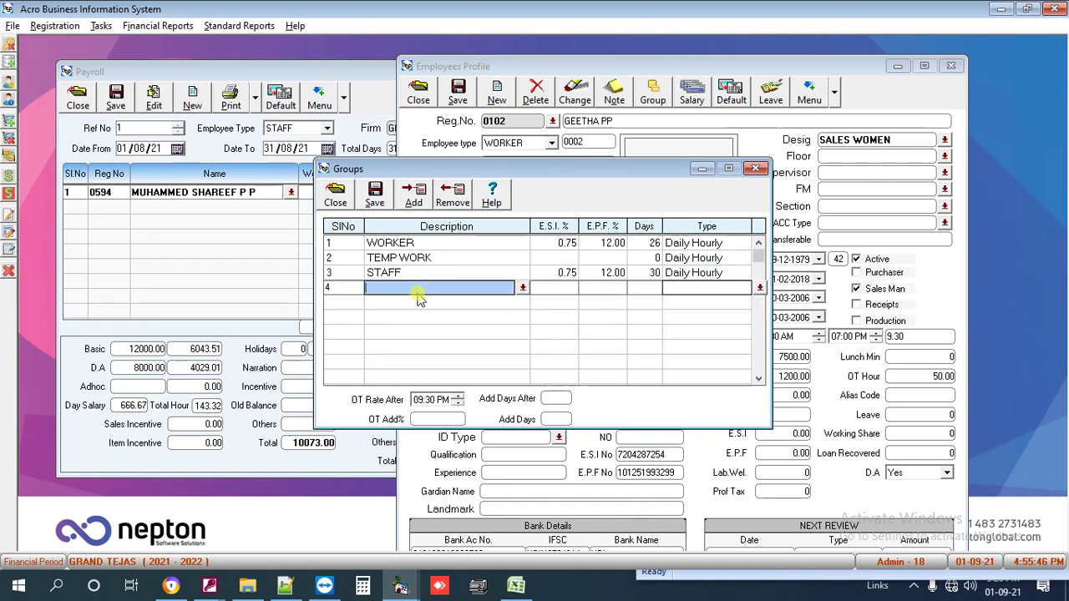
left_click(421, 275)
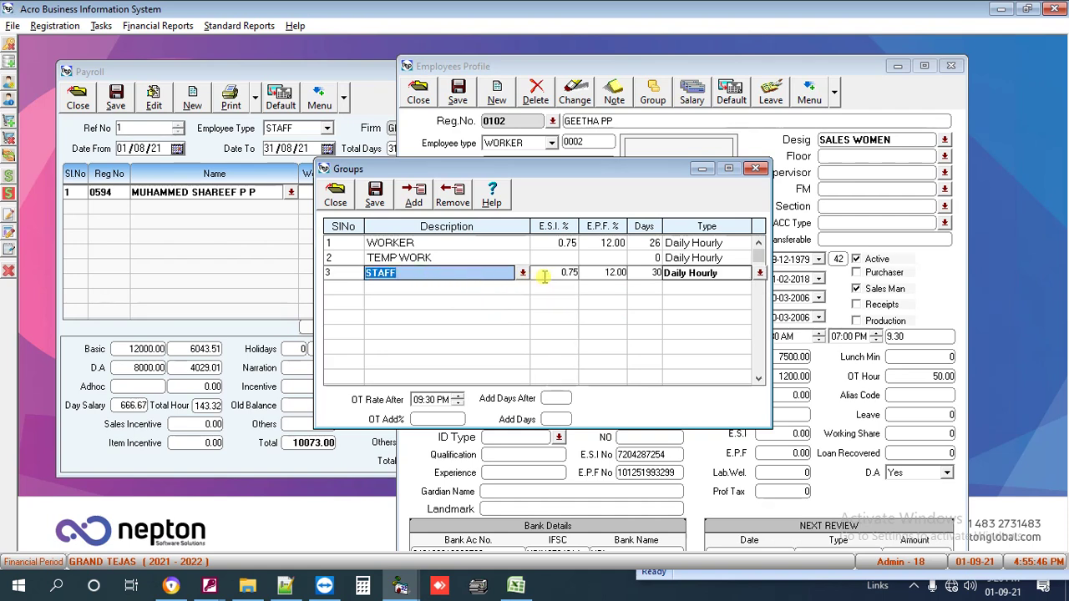
left_click(545, 273)
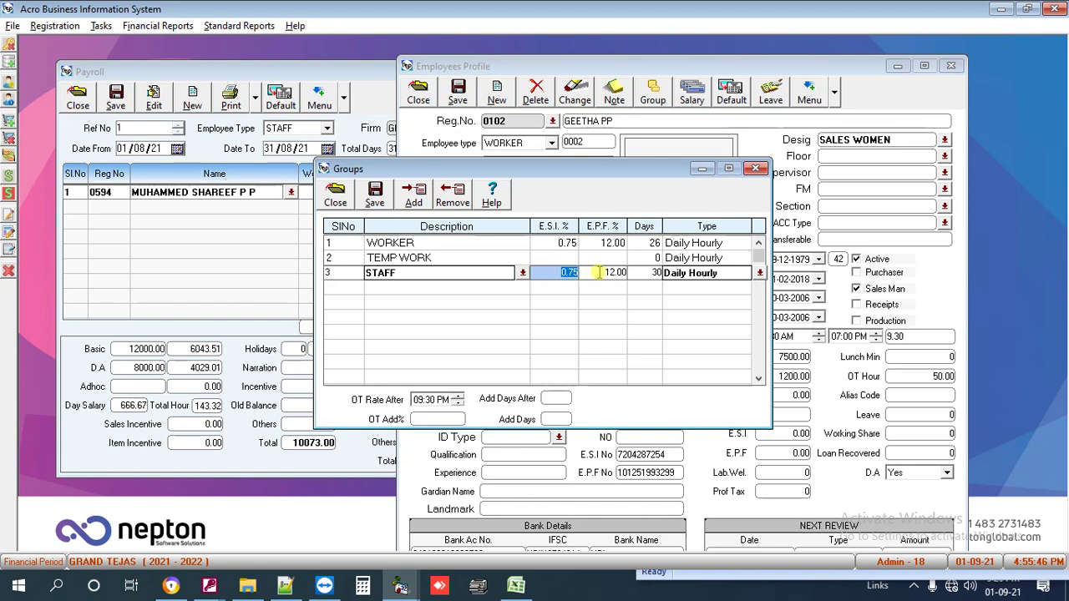
left_click(598, 273)
left_click(637, 275)
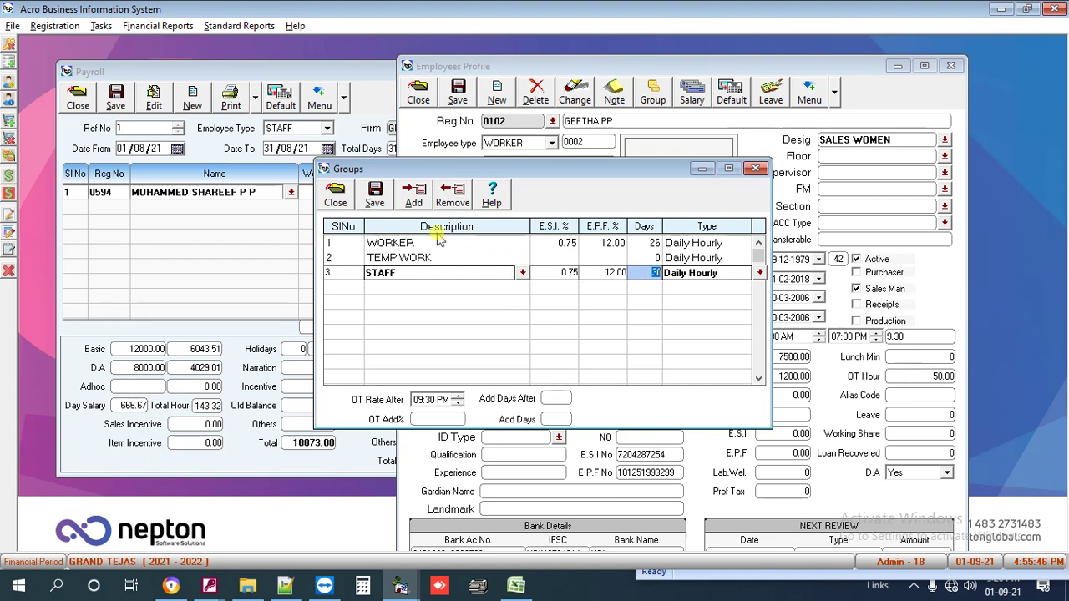
Step: Uncover the employee's salary in the profile, switch to Calculator and divide 7500 by 30 days
left_click_drag(592, 167, 258, 203)
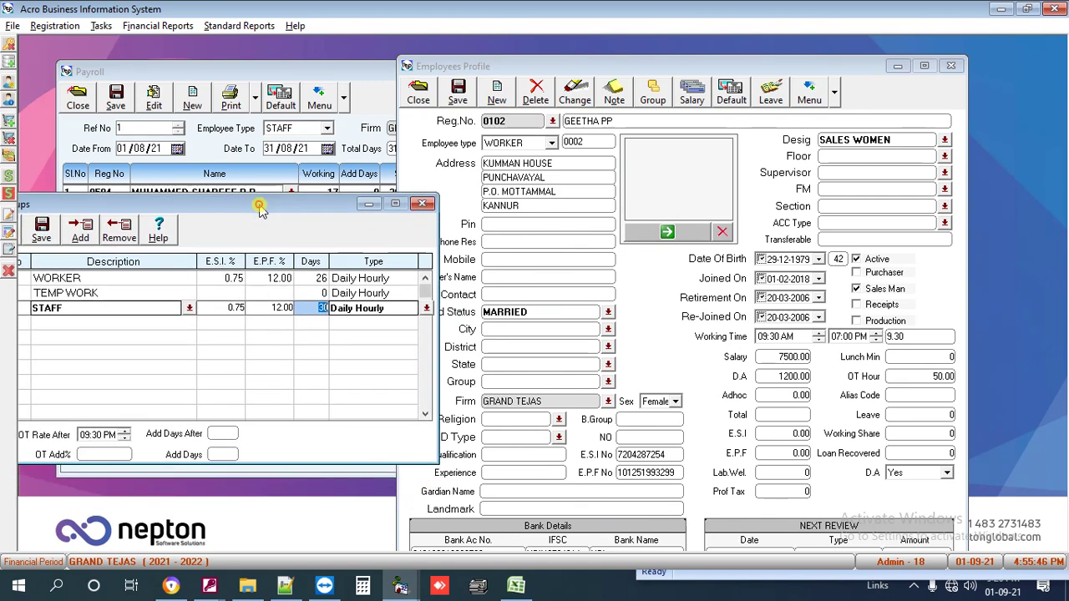
left_click(767, 355)
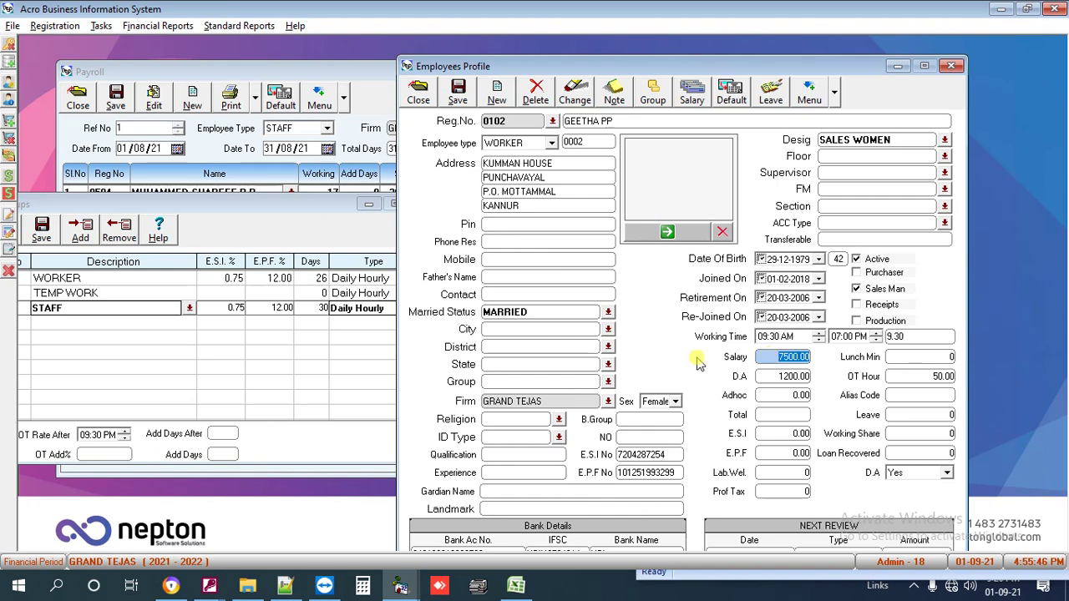
key("alt+Tab")
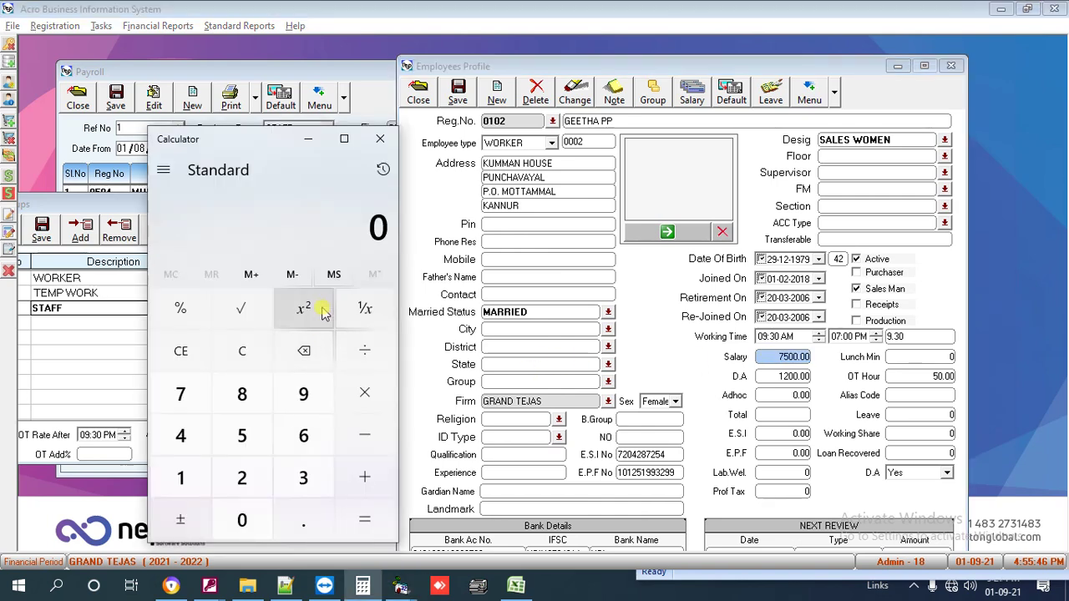
type("75")
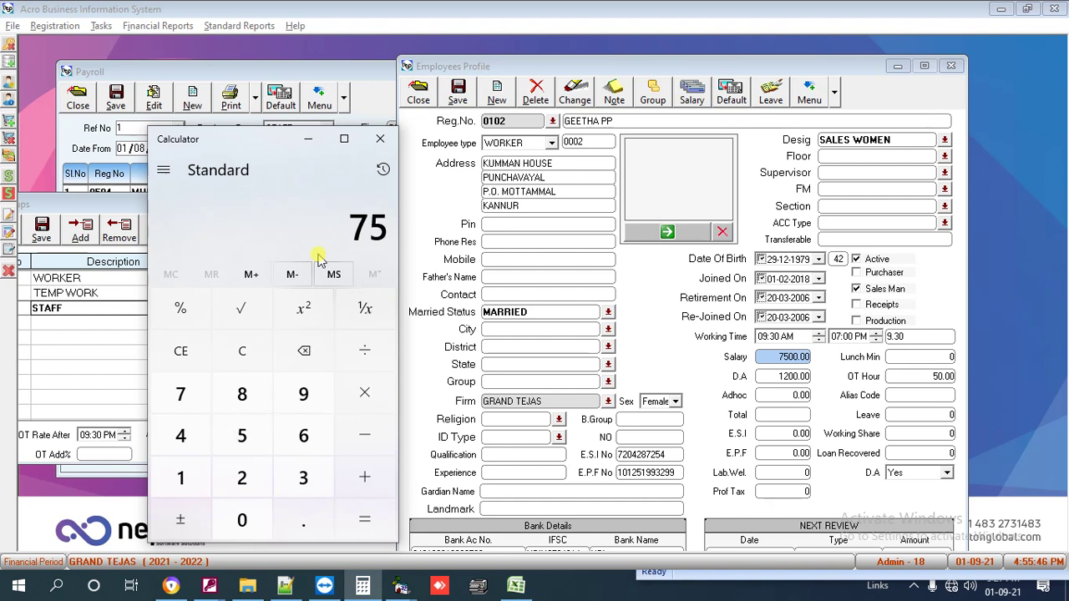
type("00/30")
key("Return")
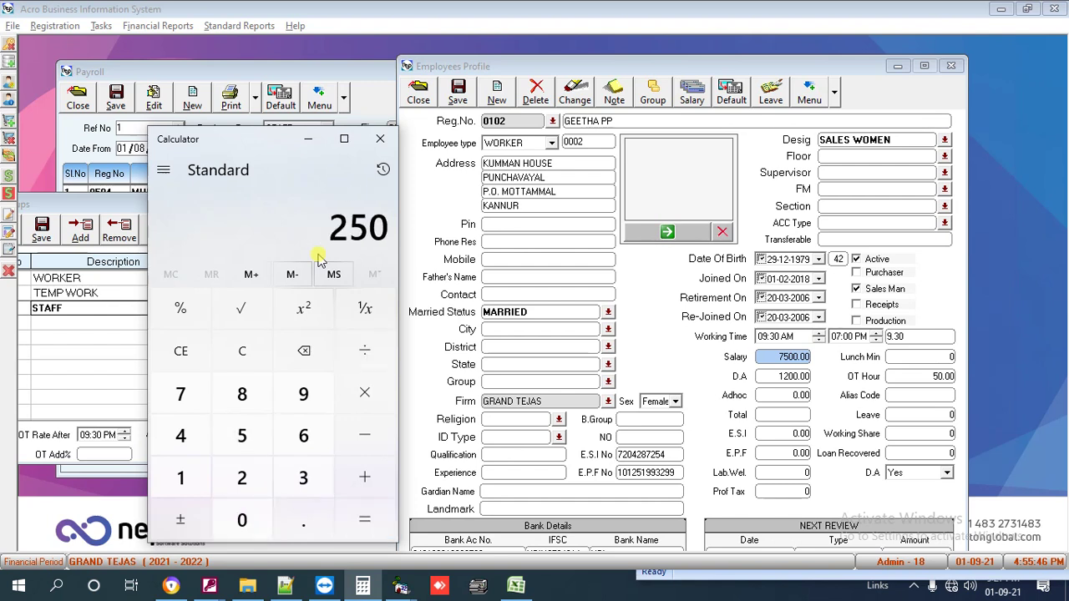
Step: Divide 7500 by 26 days for the alternative day salary and close Calculator
key("Escape")
type("7500+")
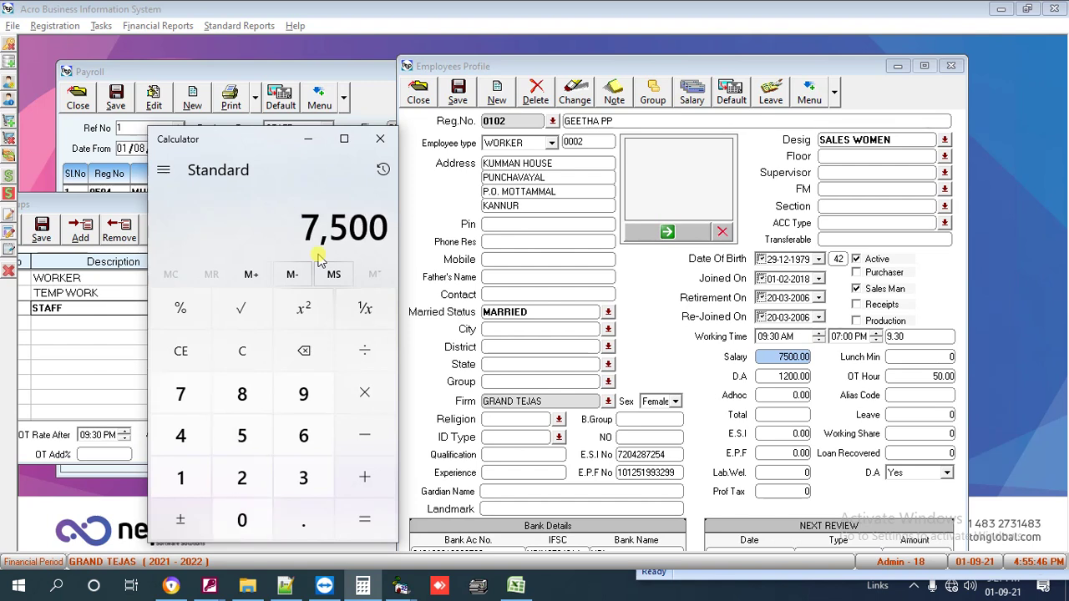
type("/26")
key("Return")
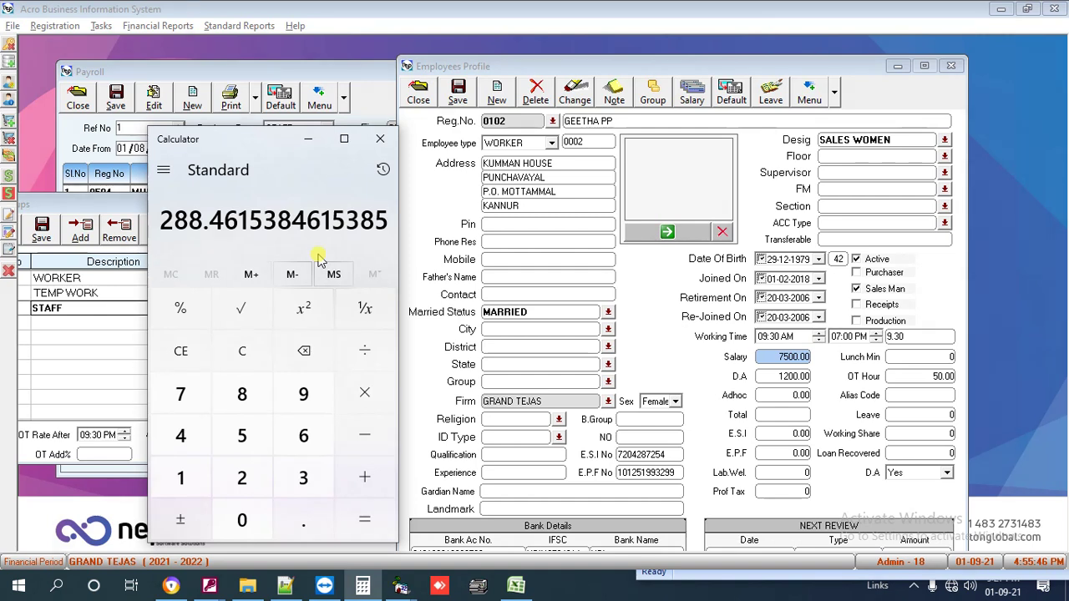
left_click(380, 140)
Step: Save the employee groups with the STAFF days kept at 30 and close the Groups window
left_click(310, 307)
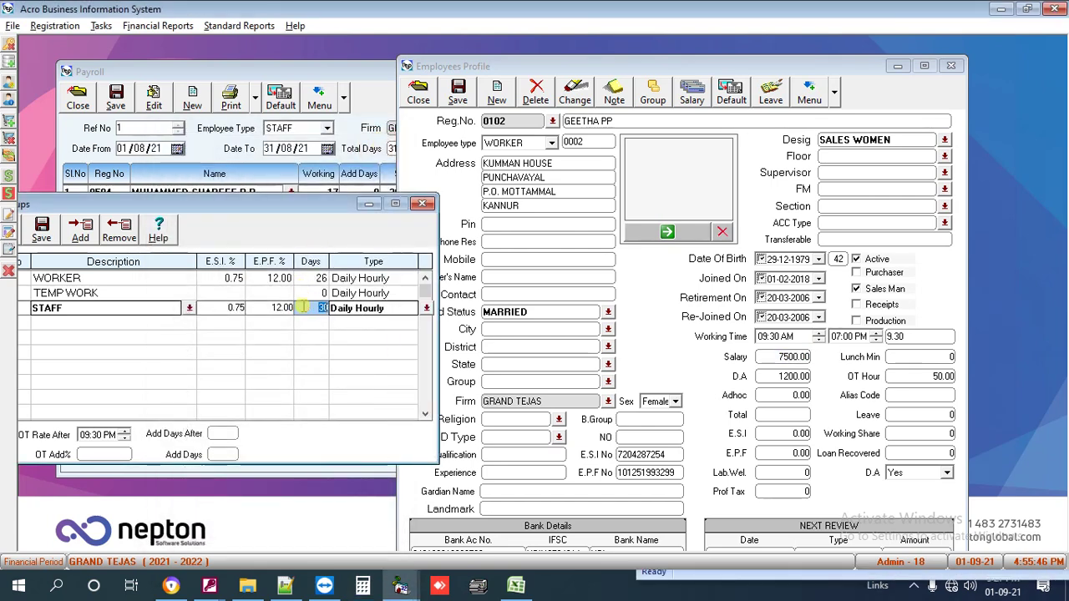
left_click(41, 228)
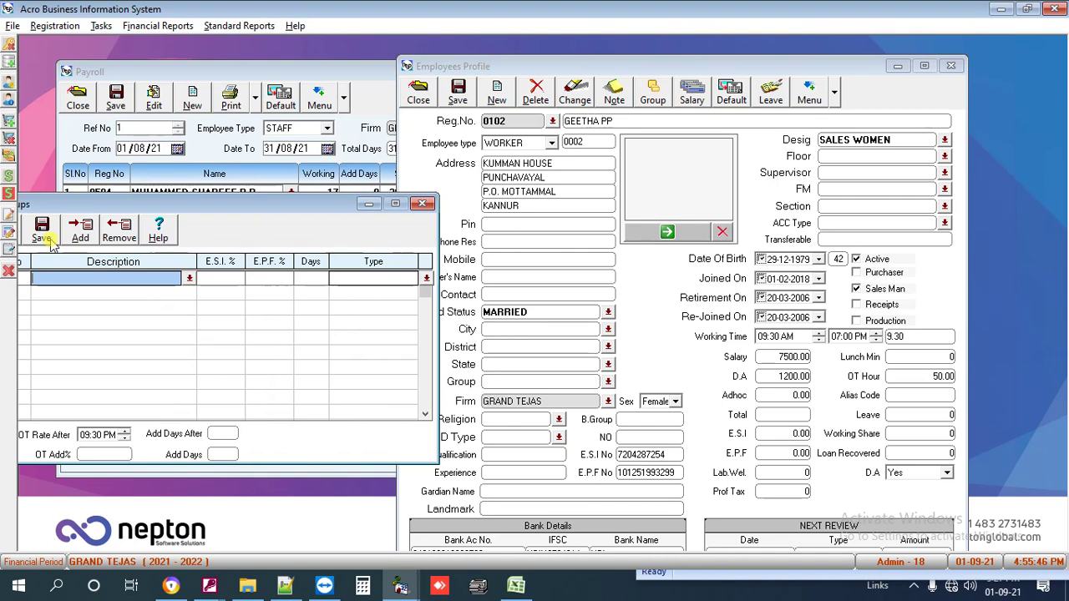
left_click_drag(46, 203, 138, 203)
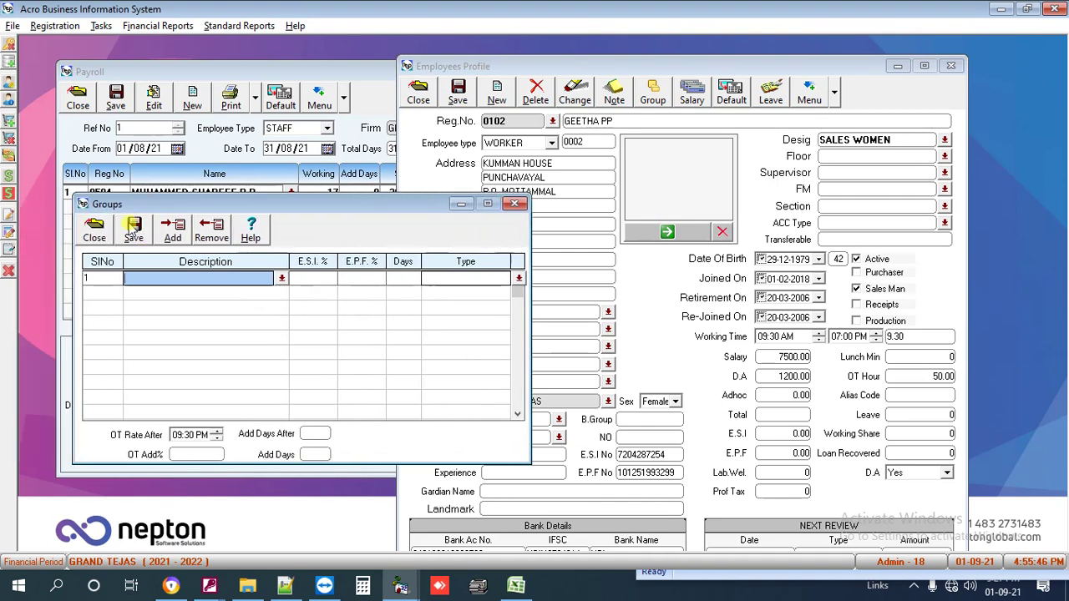
left_click(96, 225)
Step: Go through the header fields of payroll entry 1, including total days, and open the employee's In out Register
left_click(140, 130)
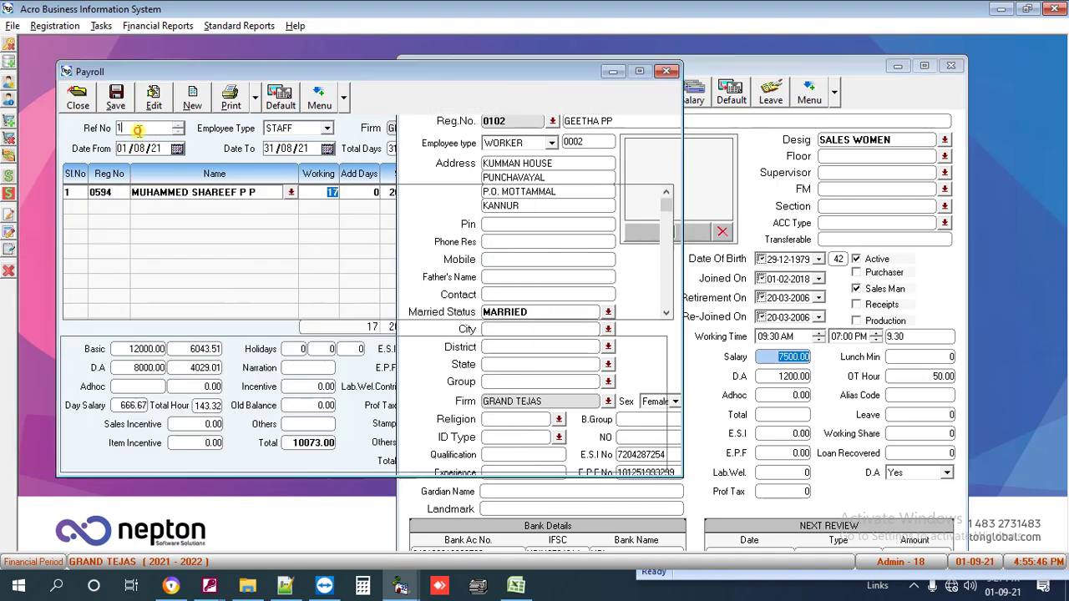
key("Return")
key("Return")
key("Return")
key("Return")
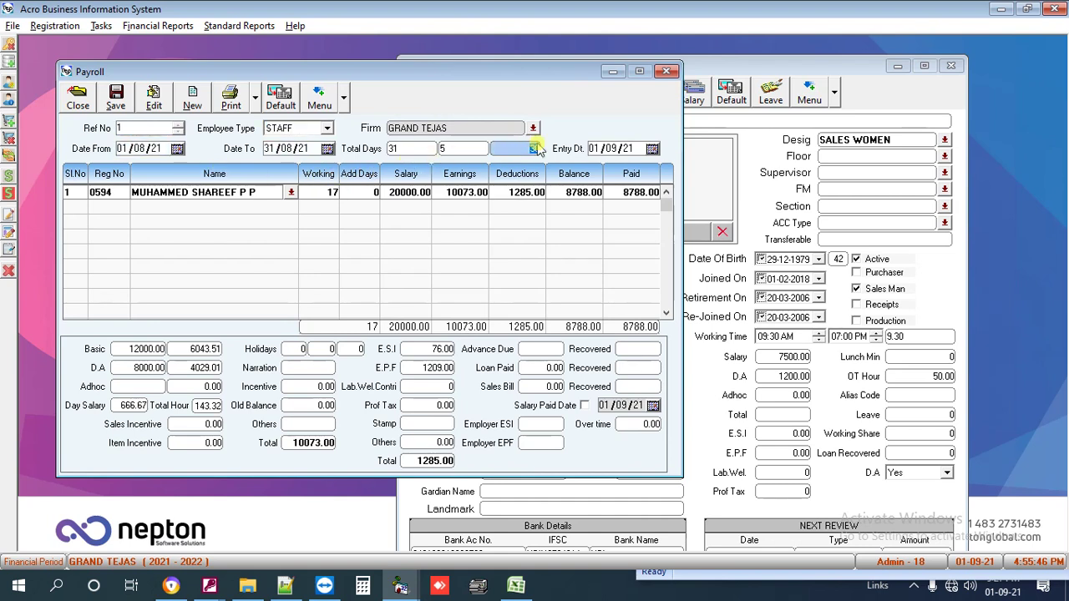
key("Return")
key("Return")
left_click_drag(802, 509, 556, 134)
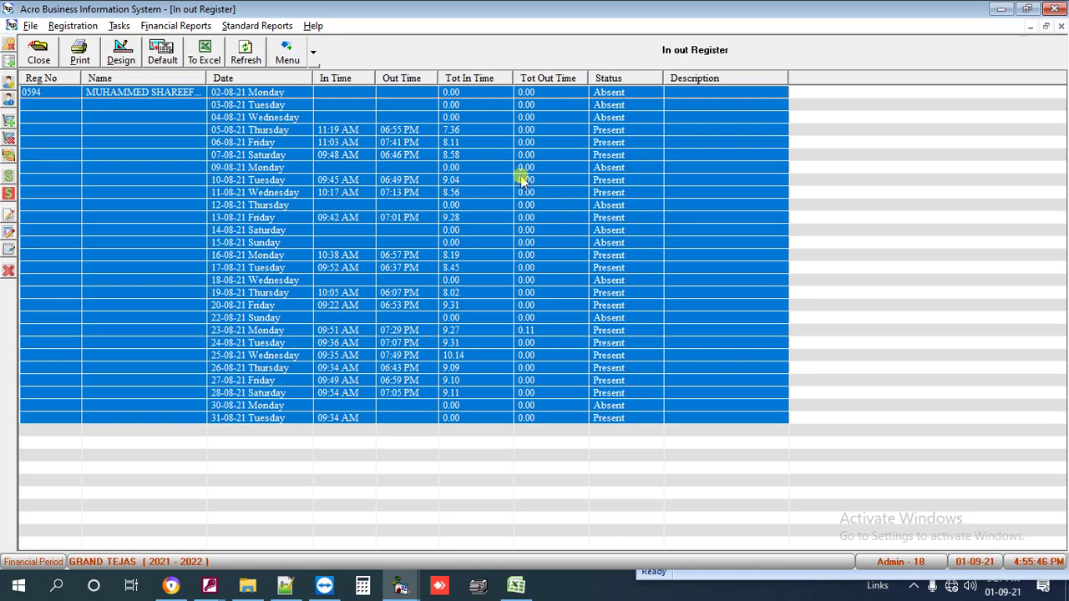
Step: Export the In out Register for August 2021 to Excel
left_click(447, 132)
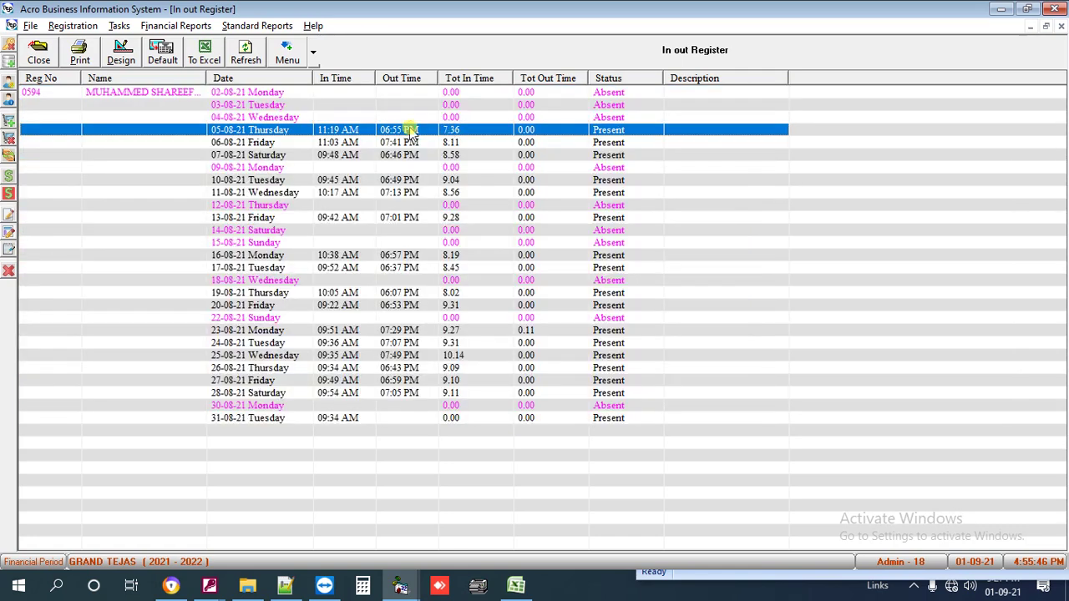
left_click(313, 53)
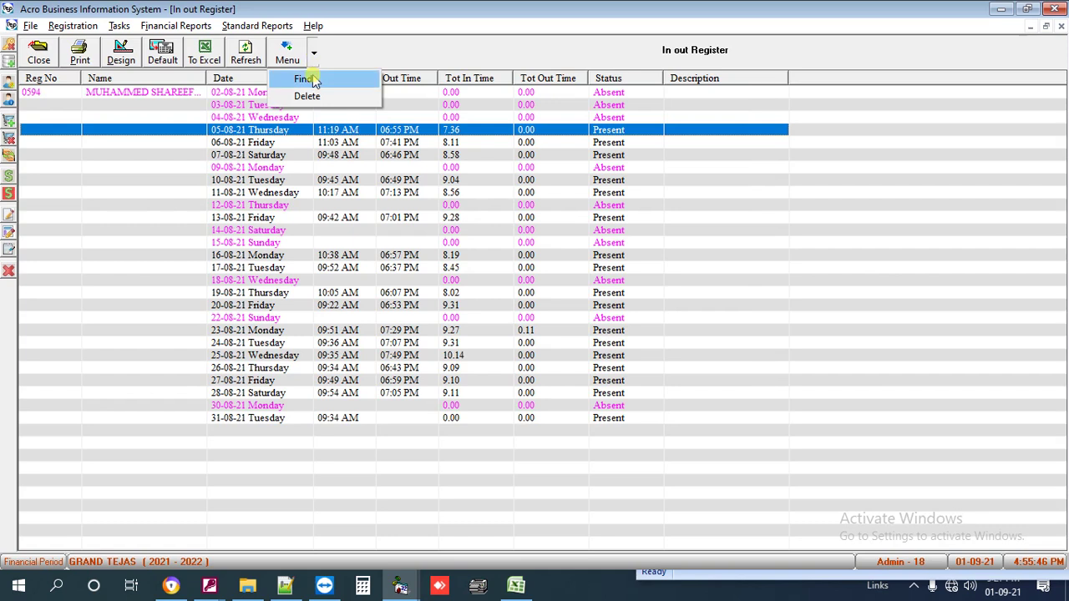
left_click(445, 133)
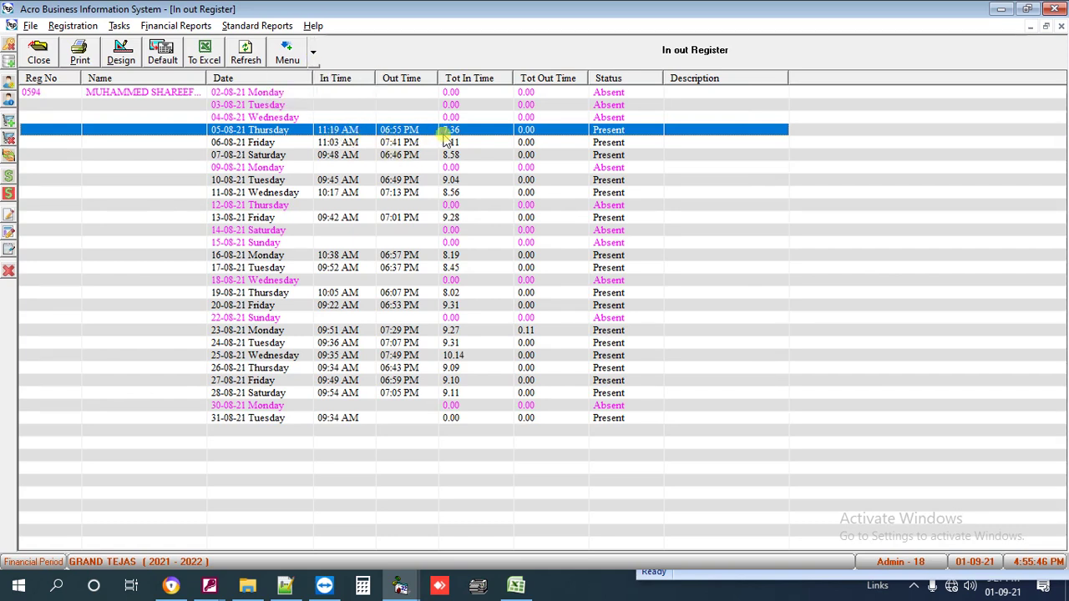
left_click(198, 60)
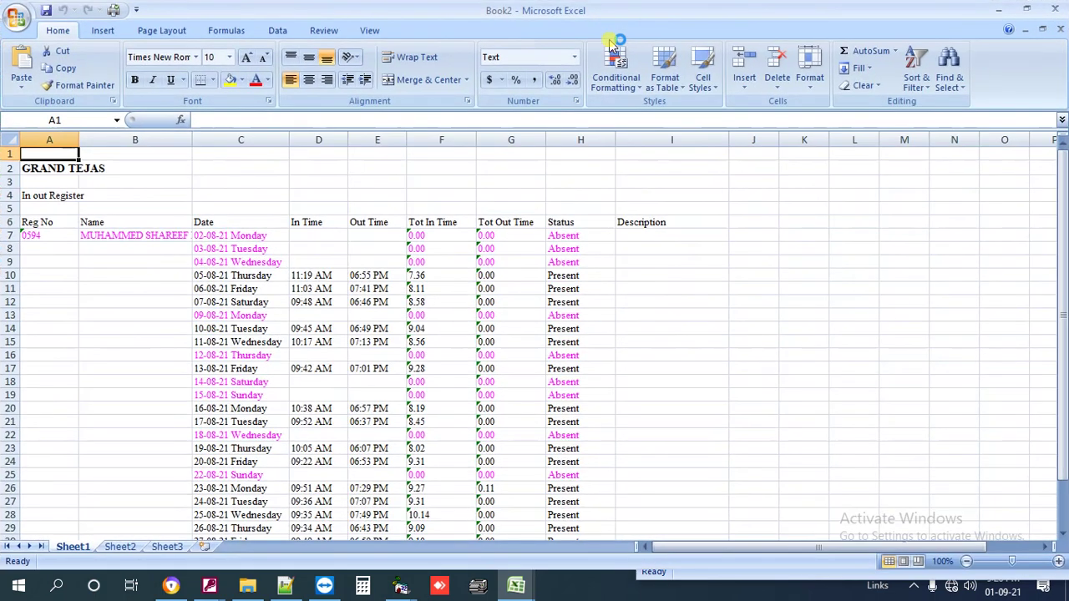
Step: Insert three blank columns between the Tot In Time and Tot Out Time columns
left_click(455, 264)
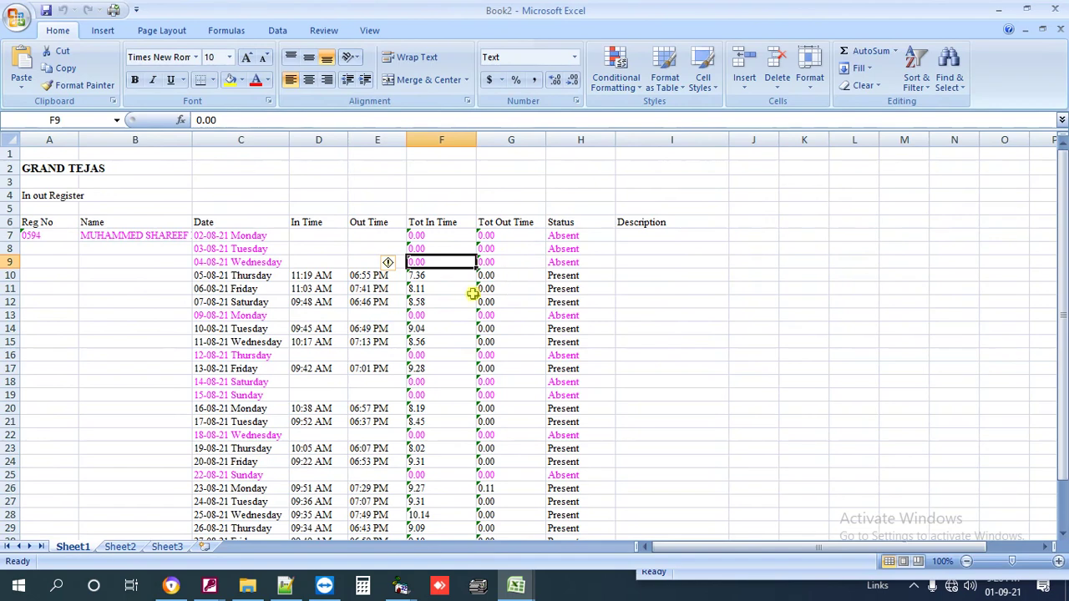
left_click(511, 263)
key("ctrl+space")
key("ctrl+shift+plus")
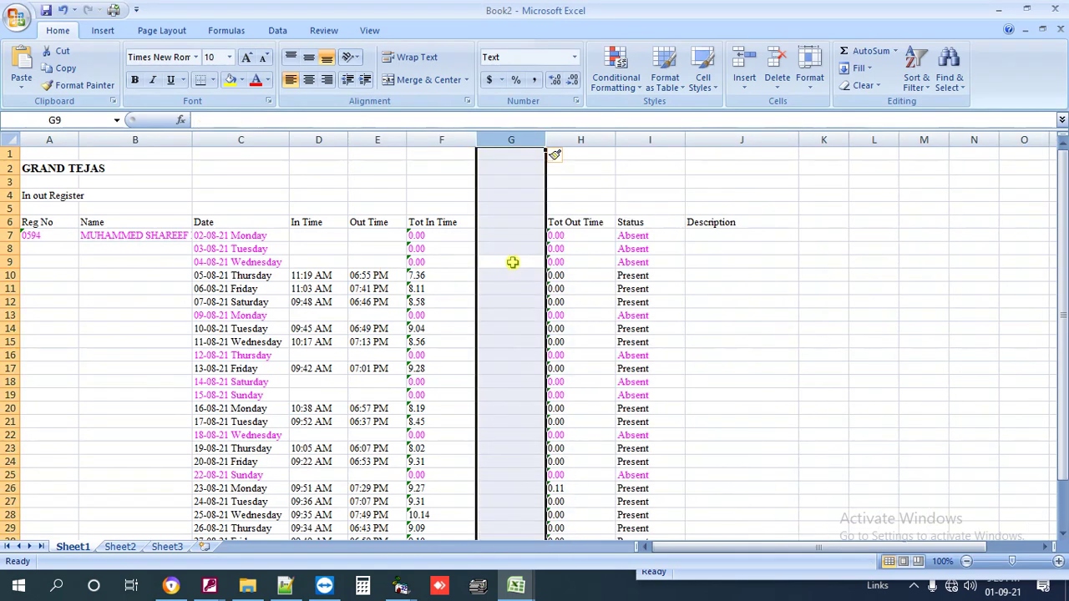
key("ctrl+shift+plus")
key("ctrl+shift+plus")
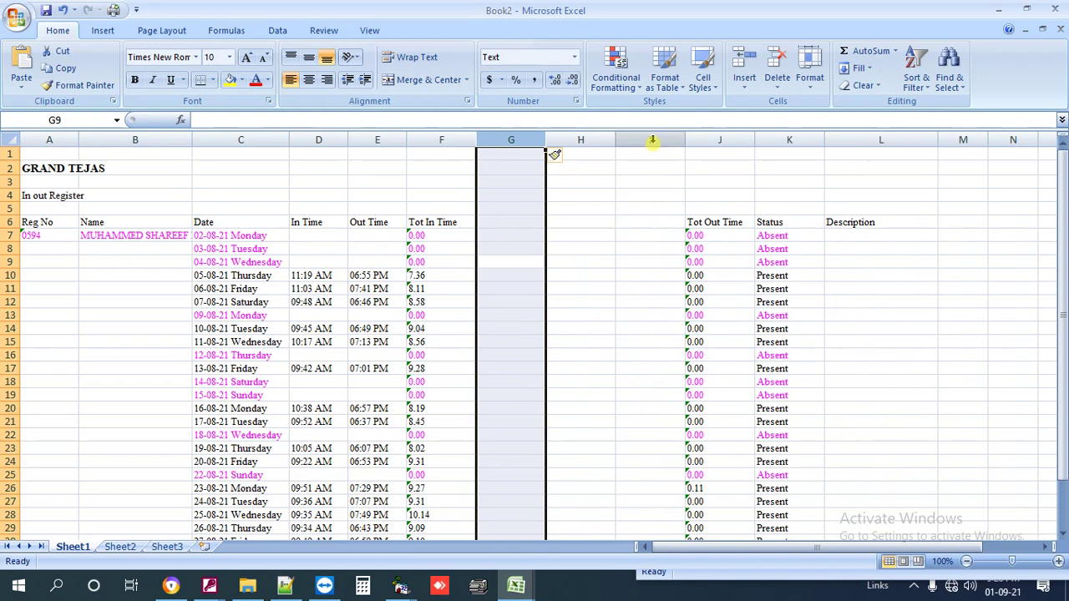
Step: Format columns F to I as Number with two decimal places
left_click_drag(652, 140, 468, 148)
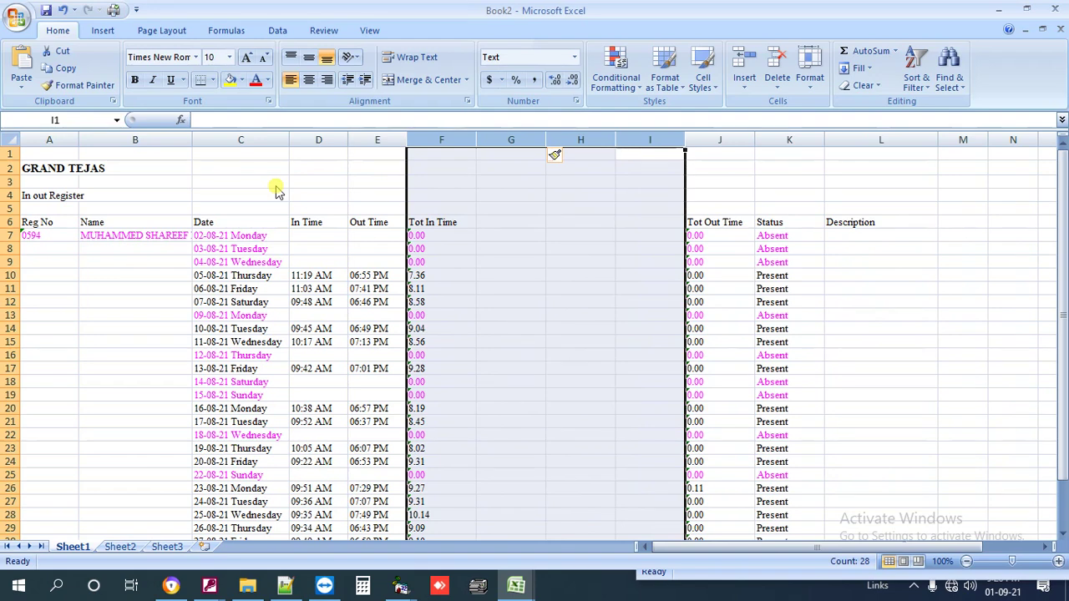
key("ctrl+1")
left_click(166, 91)
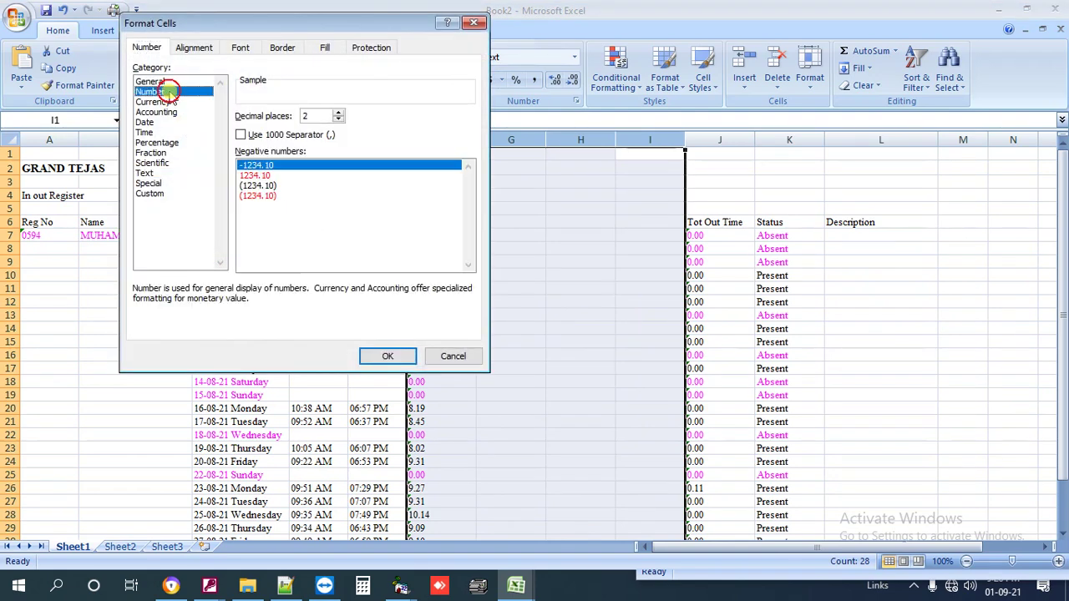
key("Return")
Step: Split the Tot In Time values in F7:F33 into hours in column F and minutes in column G
left_click(424, 237)
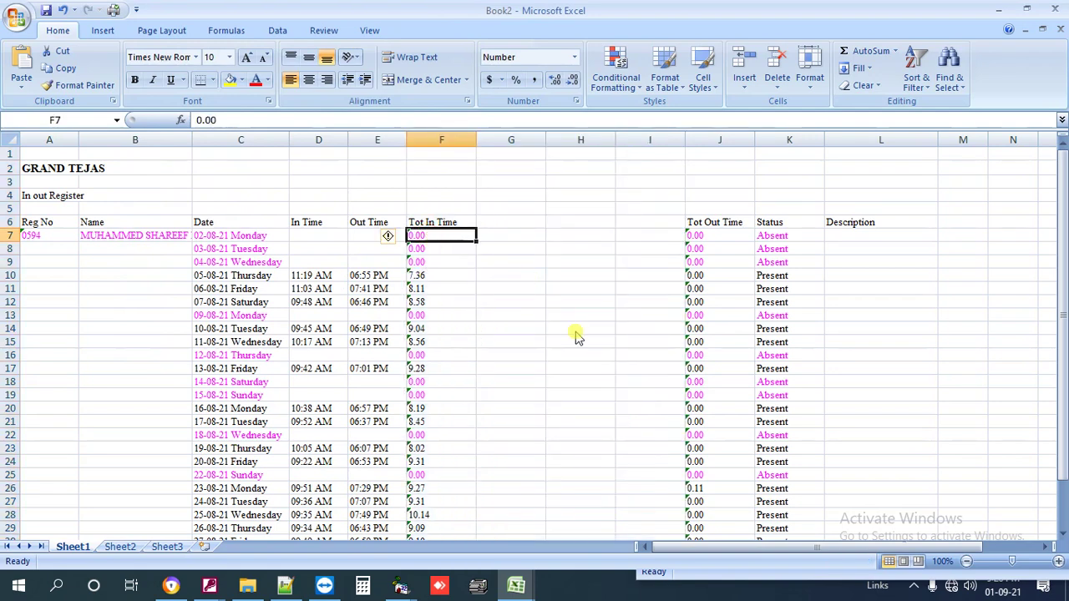
key("ctrl+shift+Down")
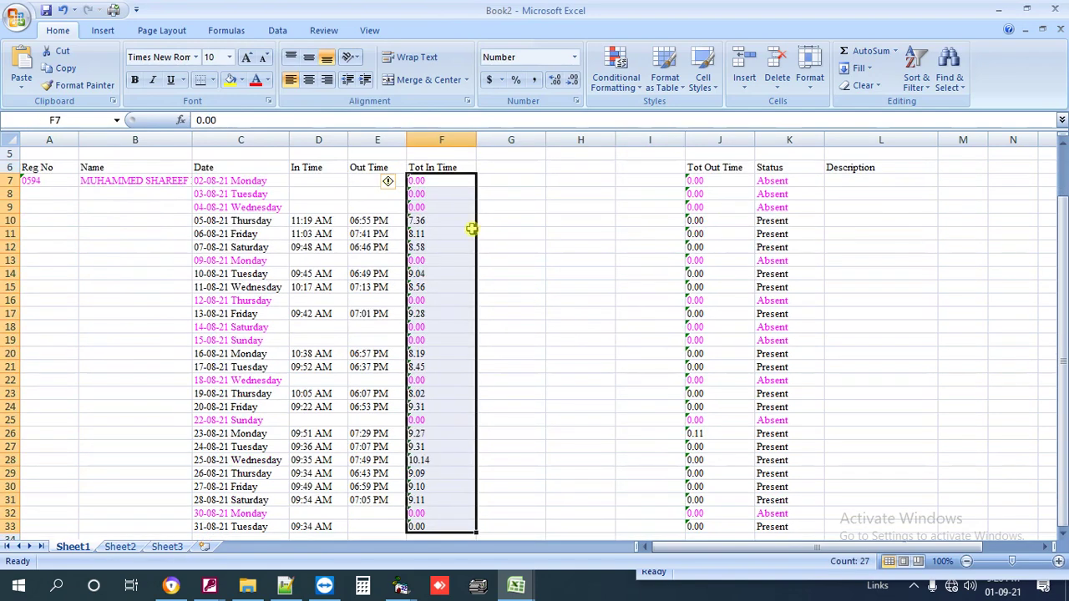
left_click(279, 32)
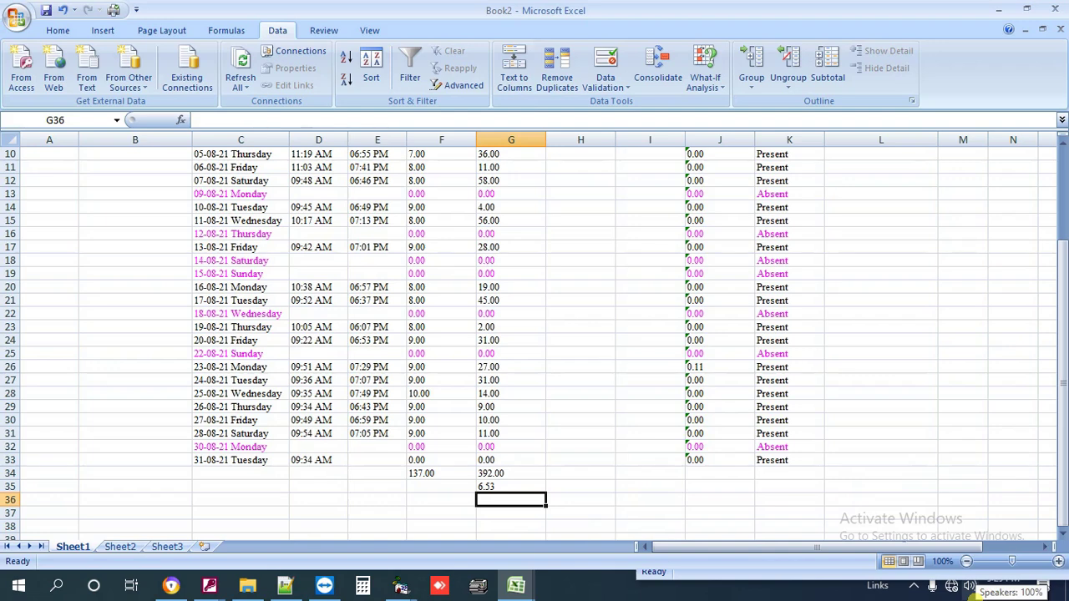
Step: Review the formula in G35 that converts the total minutes into hours
key("Up")
key("F2")
key("Return")
key("Up")
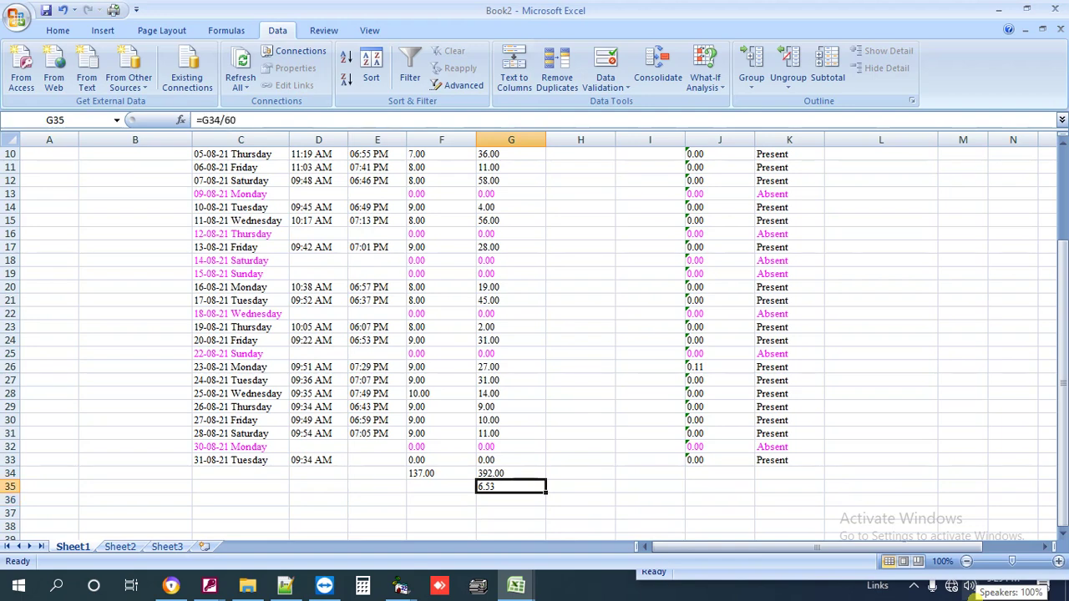
key("Return")
type("=")
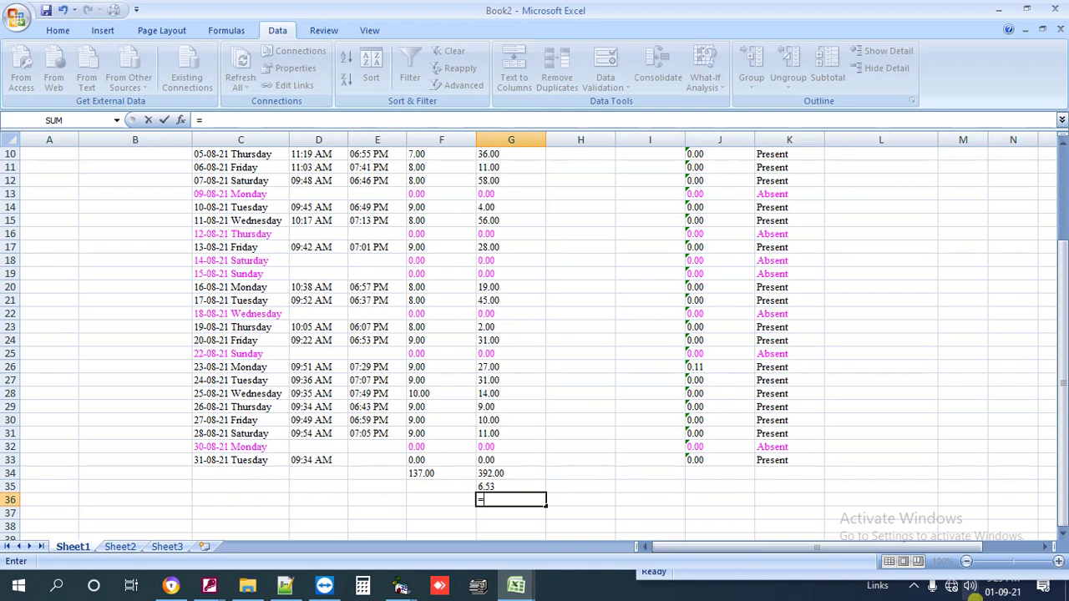
key("Escape")
Step: Enter =F34+6 in F36 to add the six whole hours from the minutes to the hours total
left_click(441, 499)
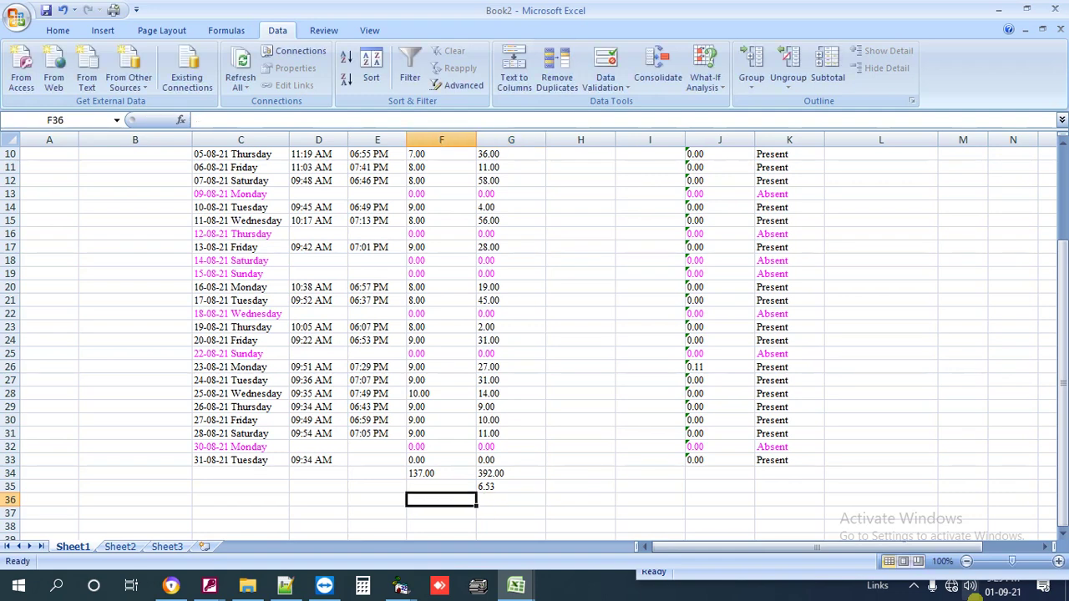
type("=")
key("Up")
key("Up")
type("+")
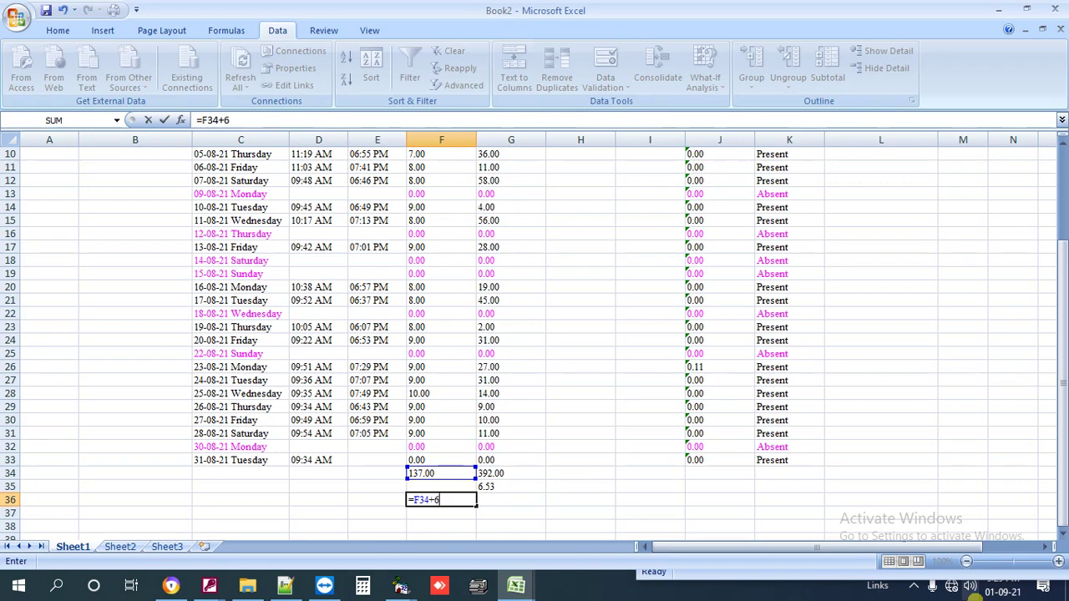
key("Return")
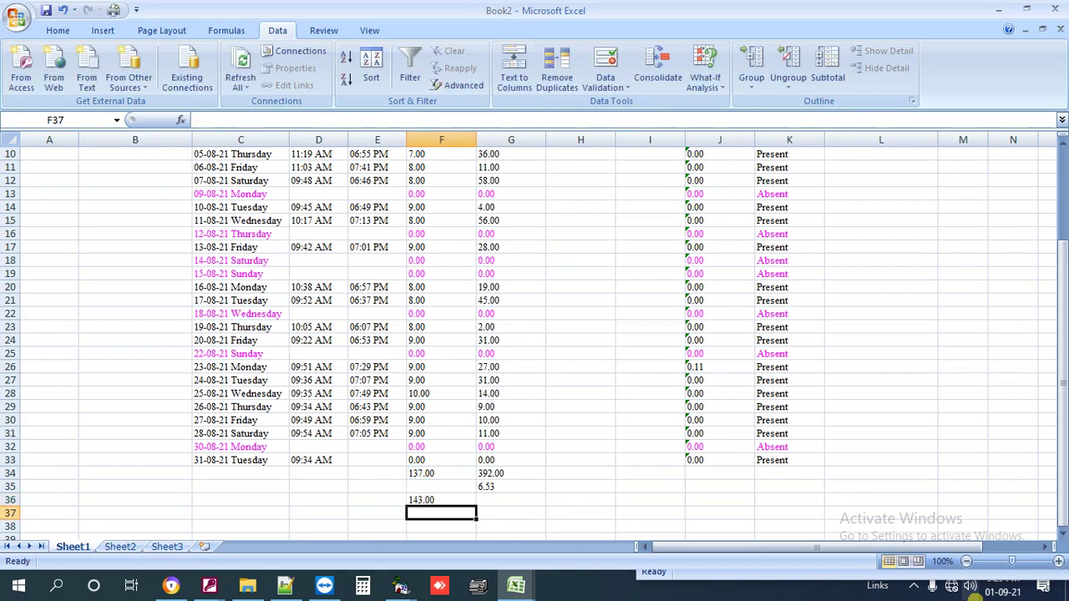
Step: Enter =G34-(6*60) in F37 to calculate the minutes left over after taking out six whole hours
scroll(534, 334, "down", 1)
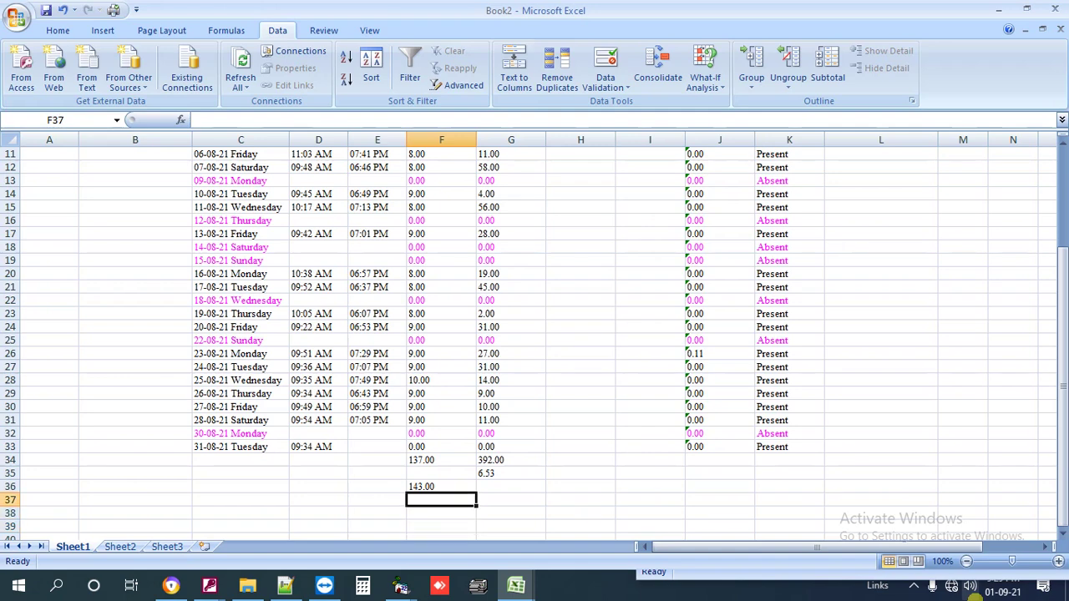
type("=")
key("Up")
key("Up")
key("Up")
key("Right")
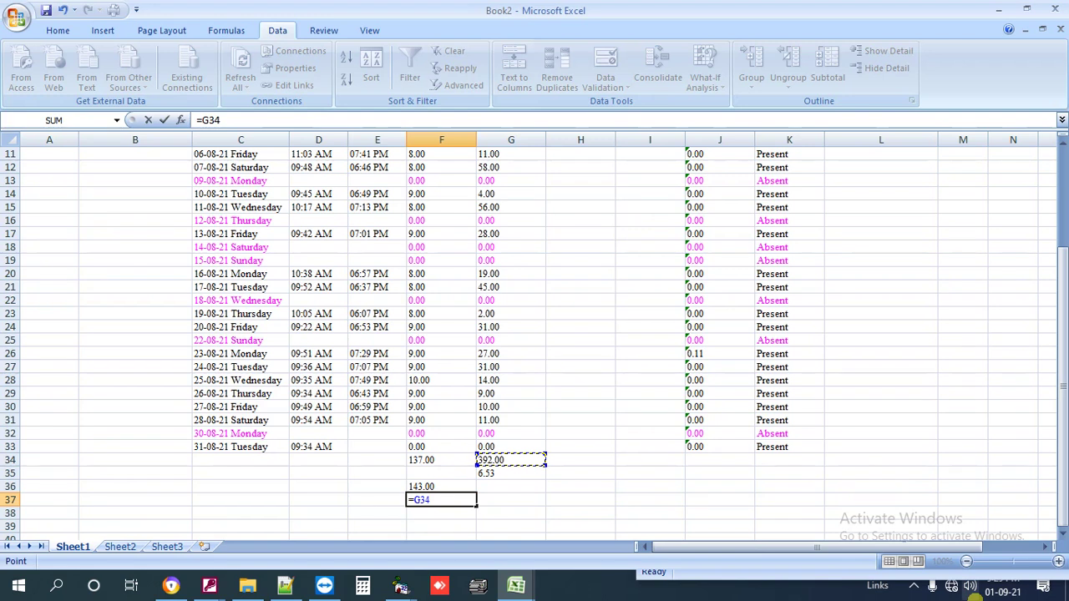
type("(")
key("BackSpace")
type("-(6*60")
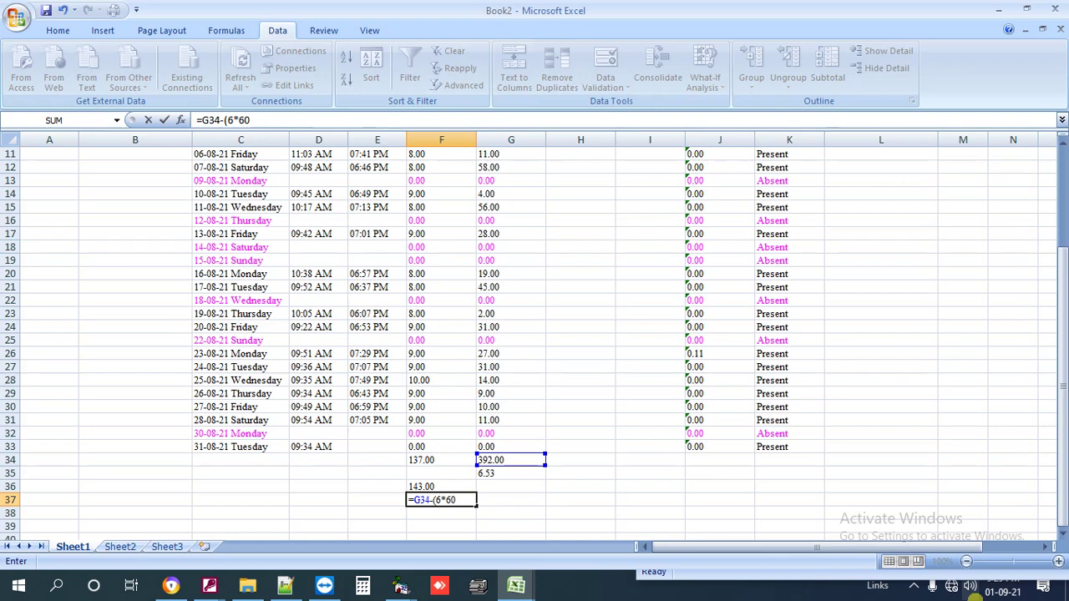
key("Return")
Step: Try adding F36 and F37 with a formula in F38
type("=")
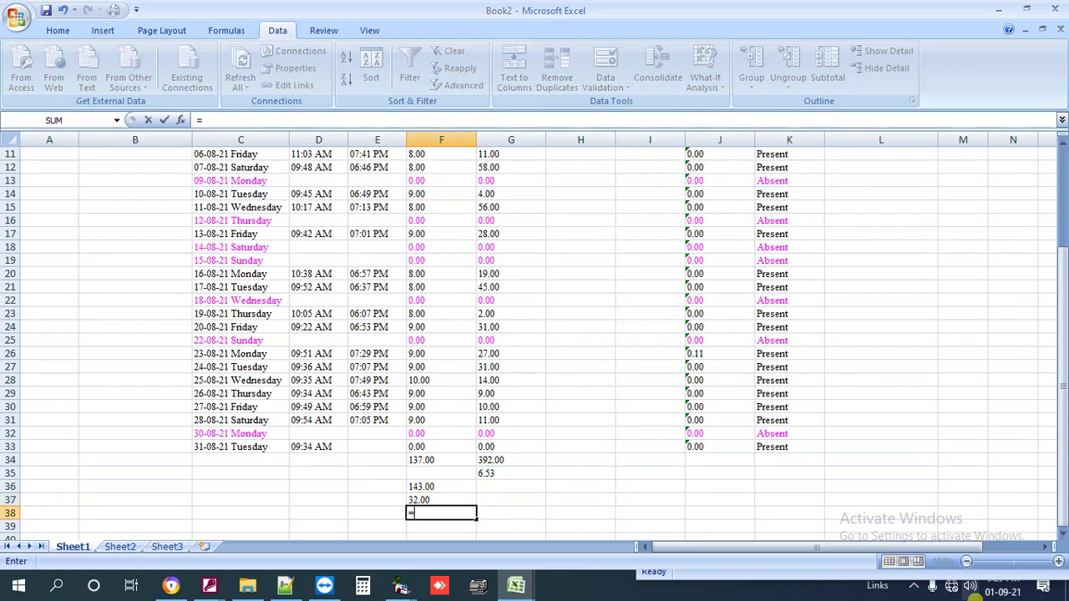
key("Up")
key("Up")
type("+")
key("Up")
key("Return")
Step: Replace the content of F38 with 143.32 as the net hours and minutes worked
key("Up")
type("=")
key("BackSpace")
type("143.3")
type("2")
key("Return")
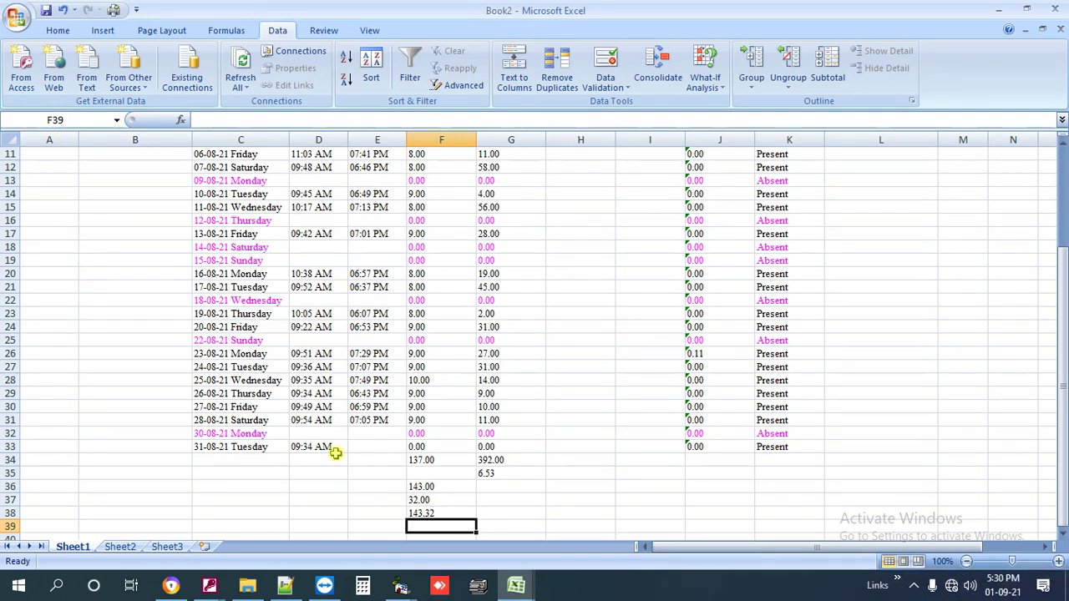
Step: Switch to the DAILY HOURLY.xlsx workbook and review the hours table down to the Net Hrs Worked value
key("alt+Tab")
left_click(201, 404)
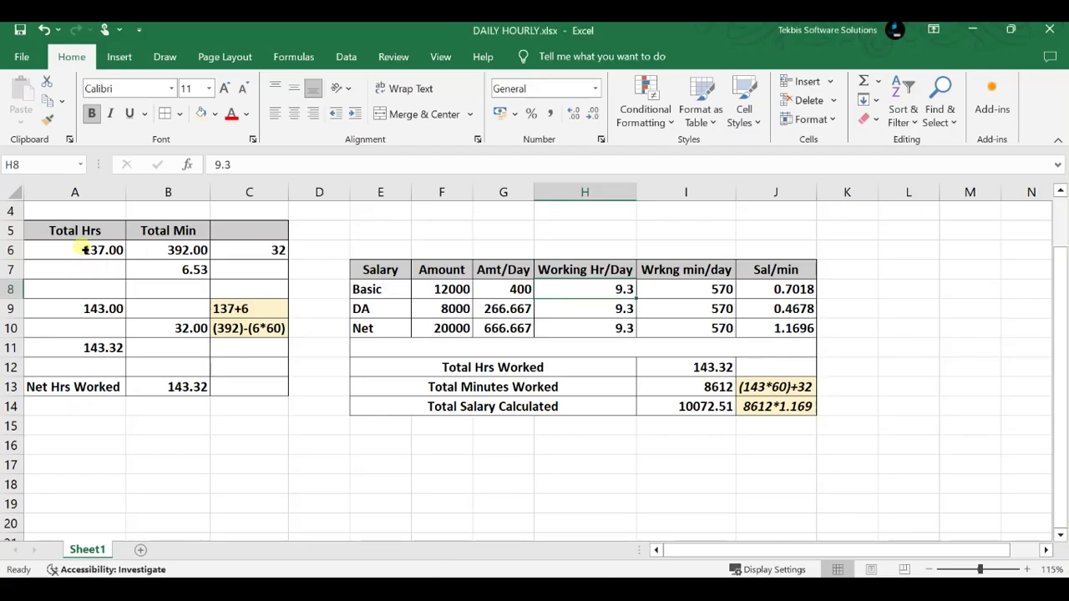
left_click(171, 388)
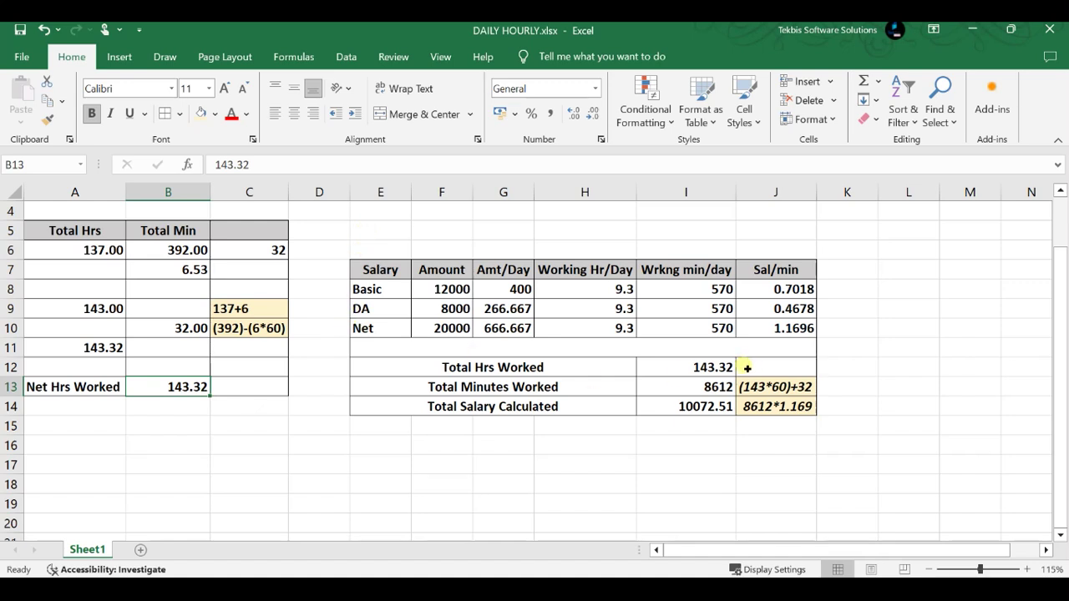
Step: Review the Basic, DA and Net salary rows, switching to Acro to examine the Salary and D.A fields of the staff record
left_click(373, 289)
left_click(370, 310)
left_click(365, 325)
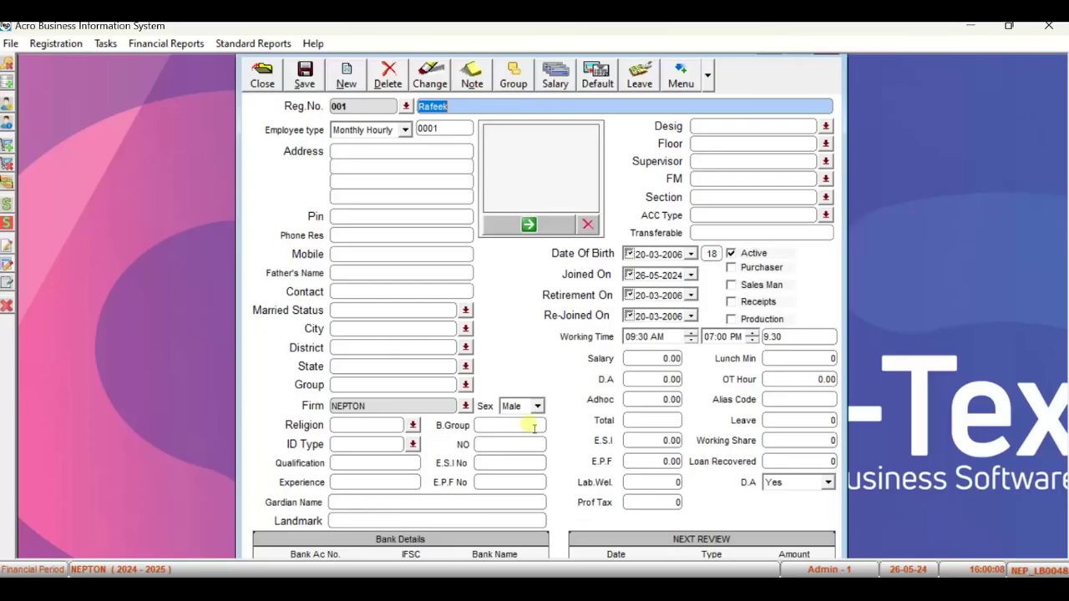
left_click(636, 359)
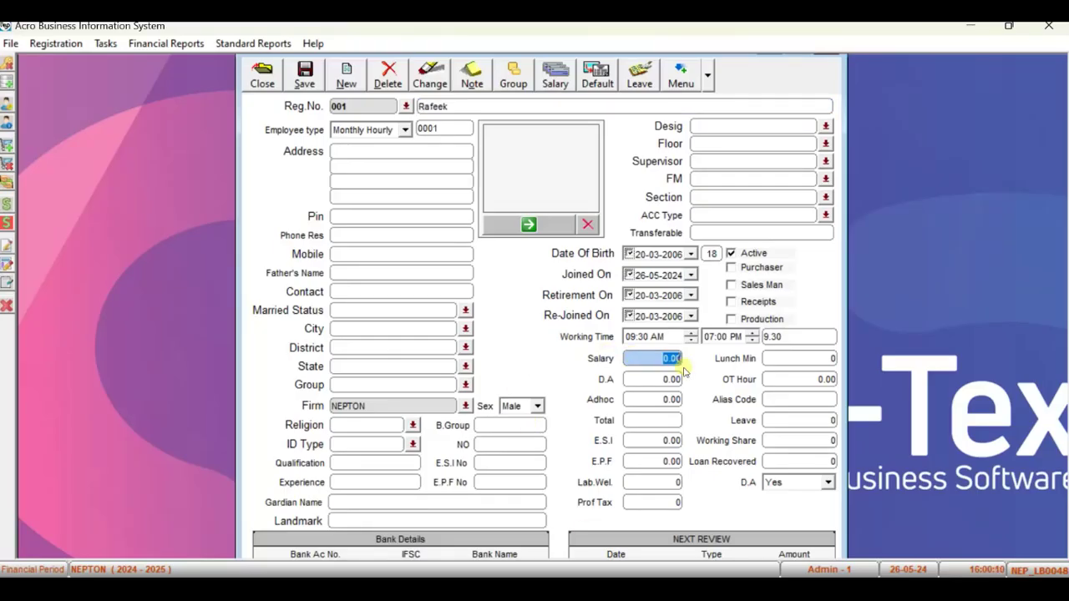
left_click(653, 379)
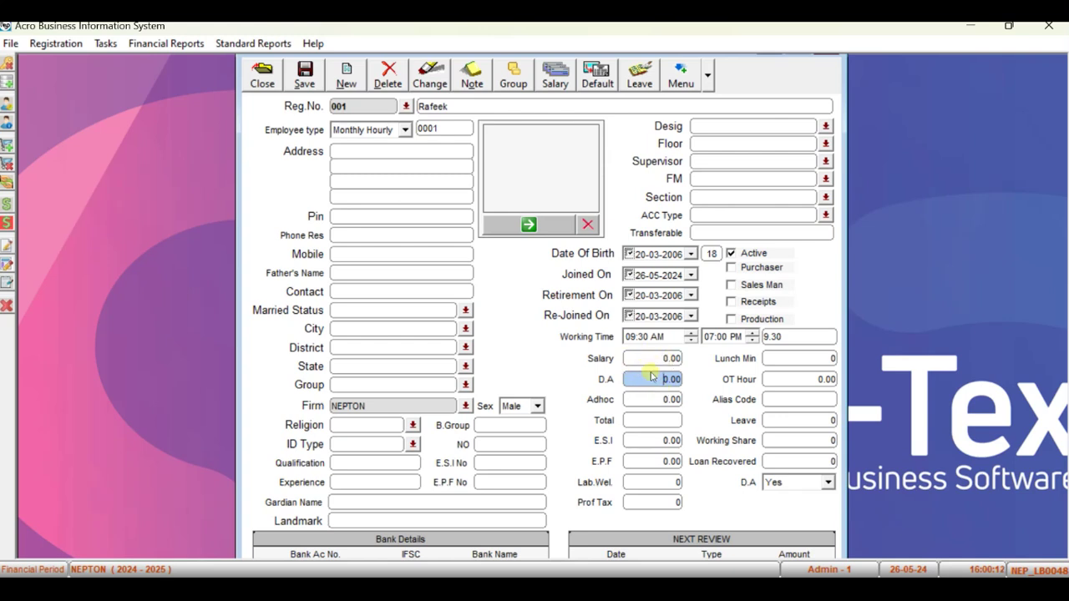
Step: Return to the DAILY HOURLY workbook and examine the Amt/Day formulas for Basic, DA and Net and the Basic Working Hr/Day value
mouse_move(466, 588)
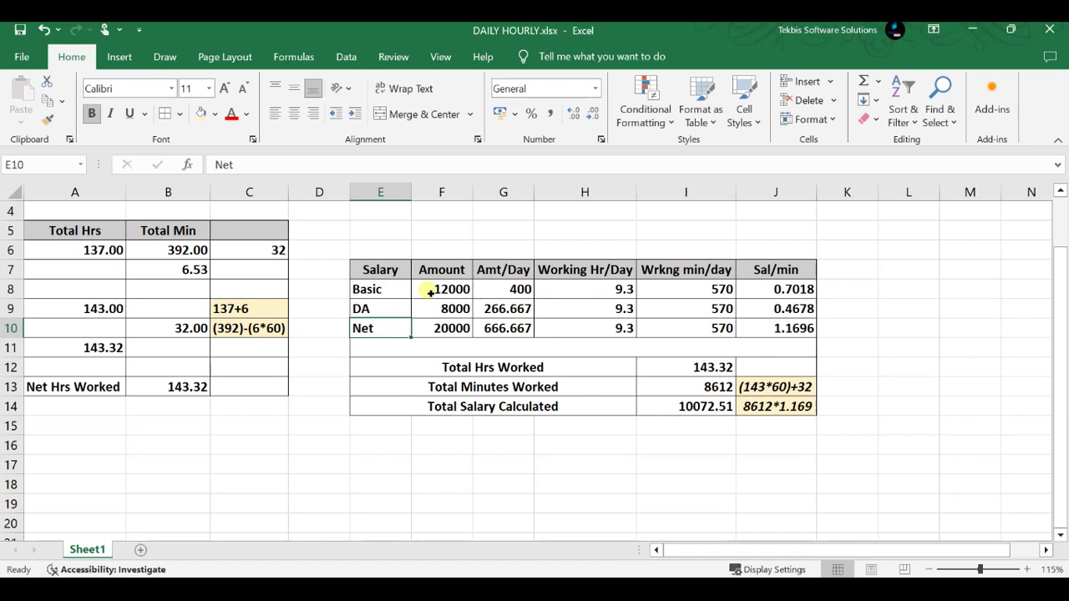
left_click(498, 292)
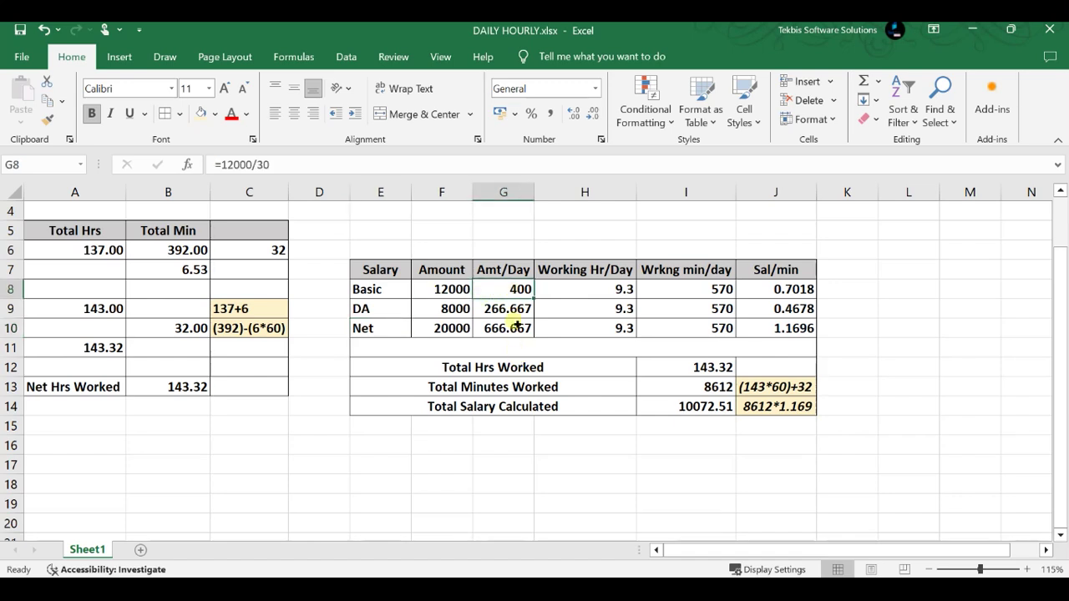
type("=12000/30")
key("Return")
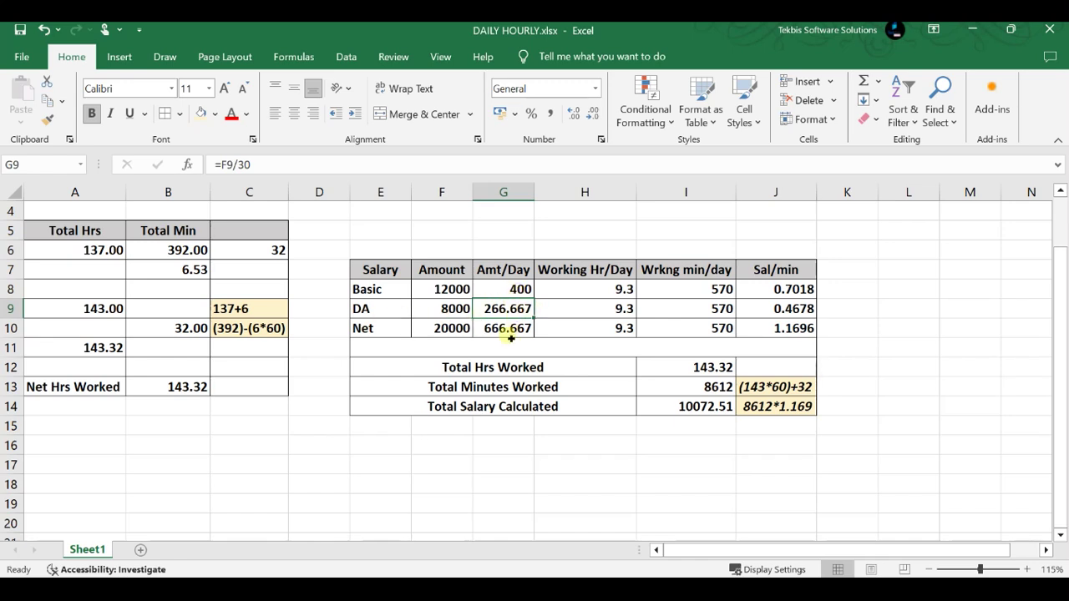
left_click(509, 333)
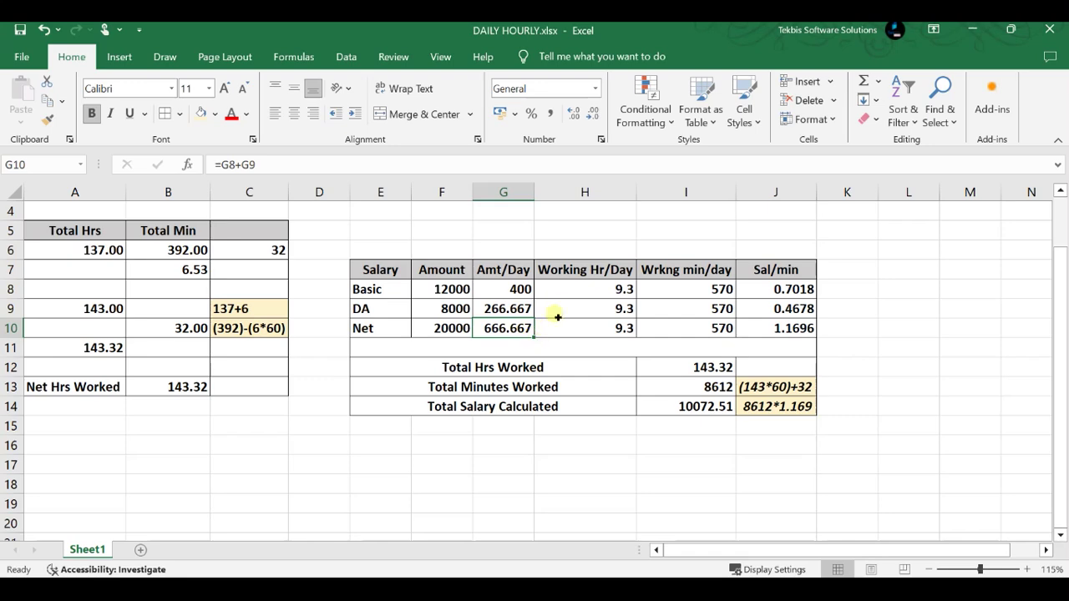
left_click(572, 290)
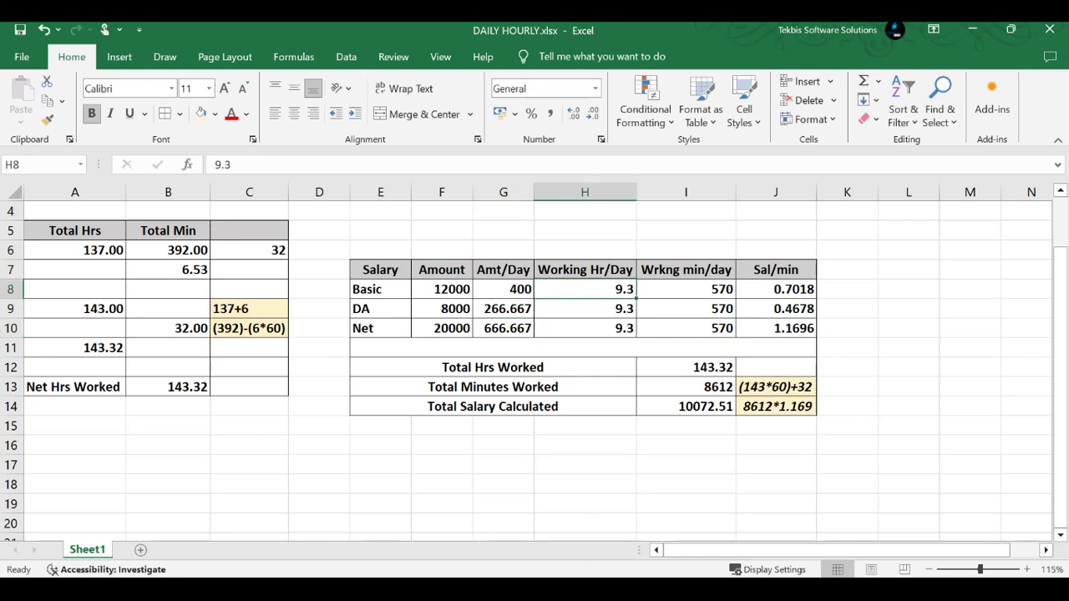
Step: Switch to the Acro staff record, check the Working Time hours, and set Lunch Min to 45
left_click(635, 513)
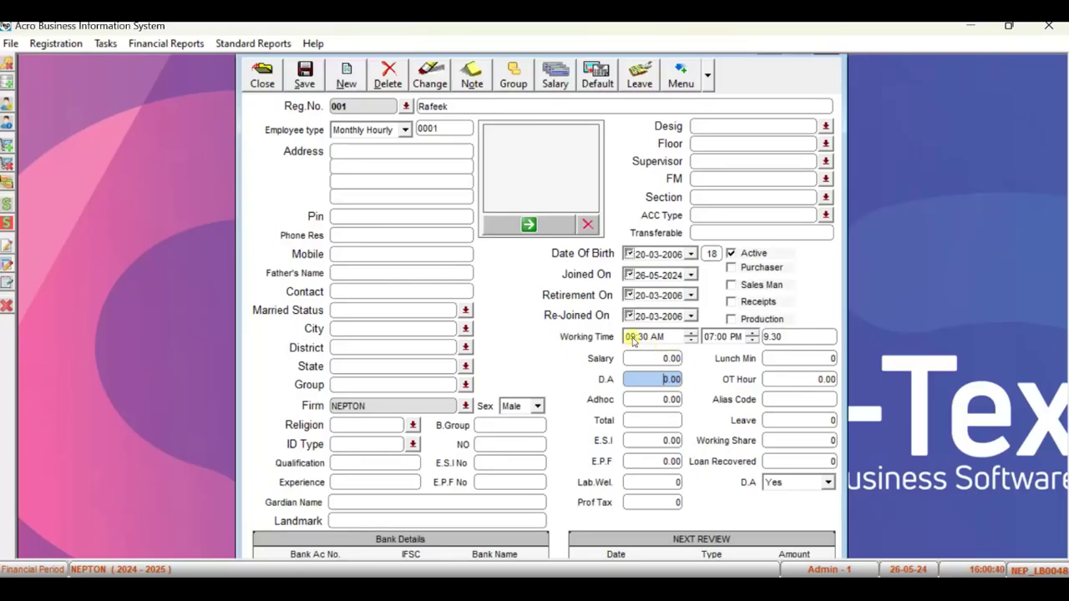
left_click(789, 342)
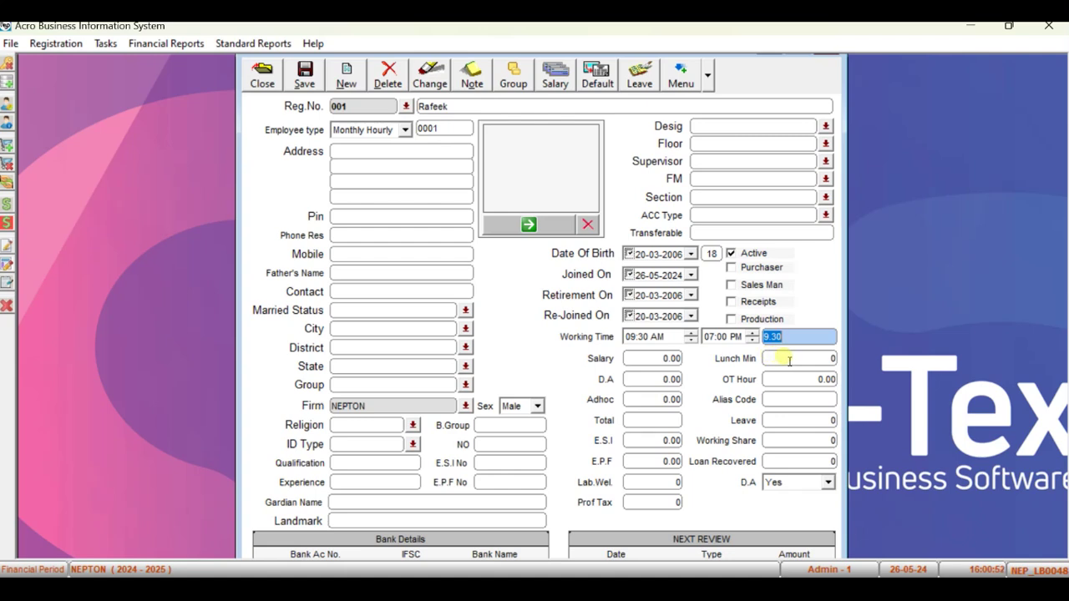
key("Tab")
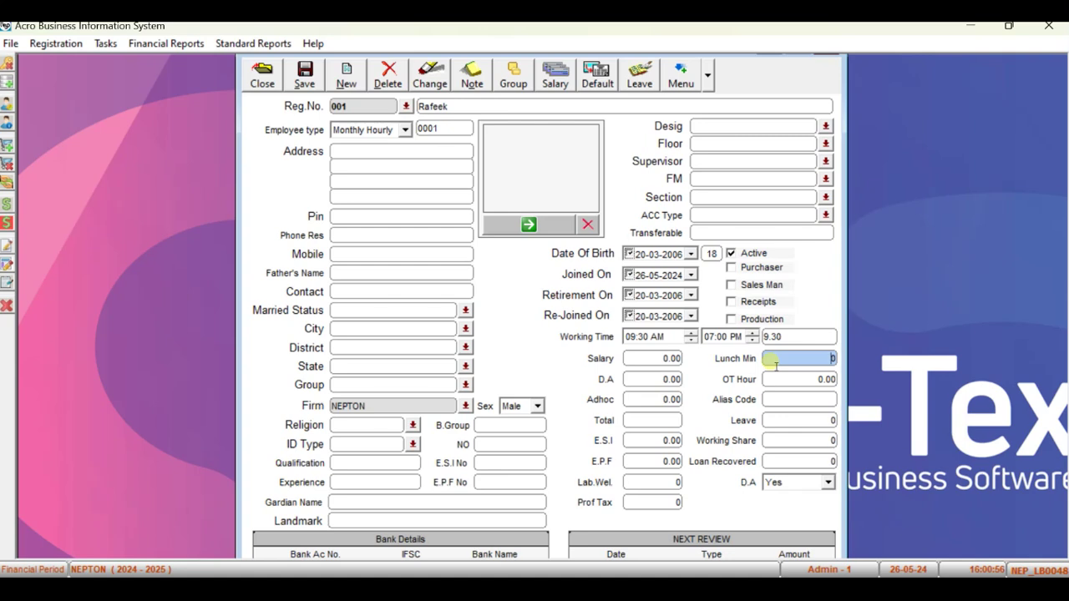
type("45")
Step: Switch back to the DAILY HOURLY workbook and examine the Wrkng min/day and Sal/min formulas in the salary table
key("alt+Tab")
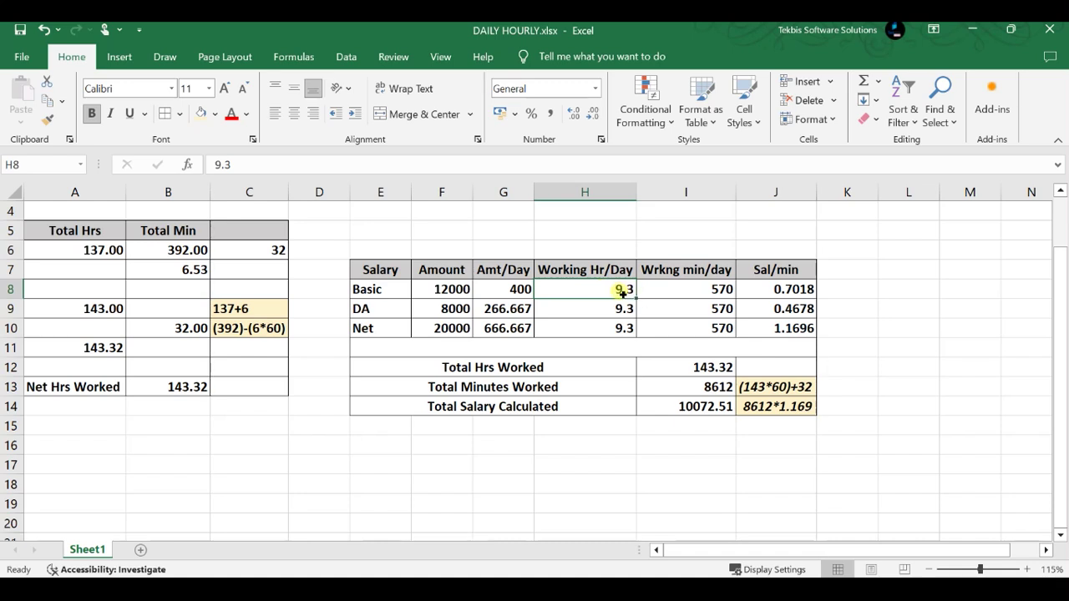
left_click(695, 294)
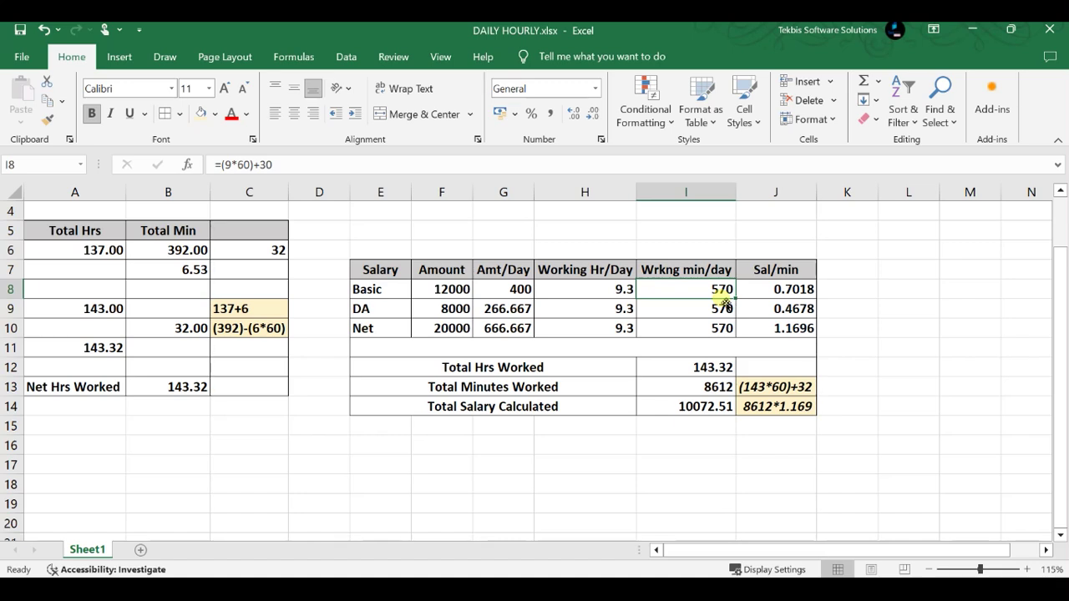
left_click(759, 290)
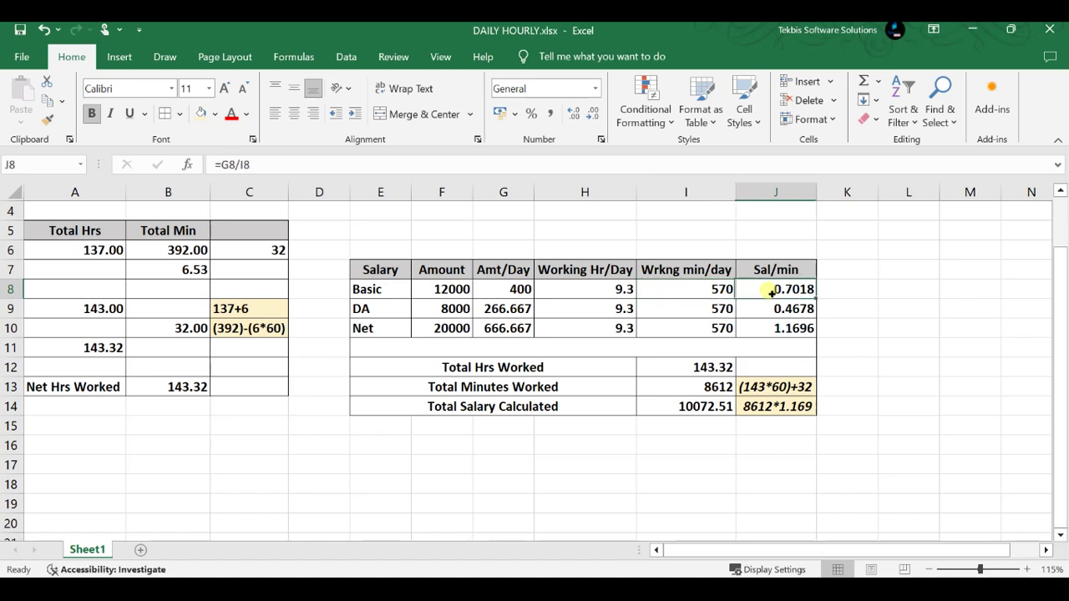
left_click(515, 289)
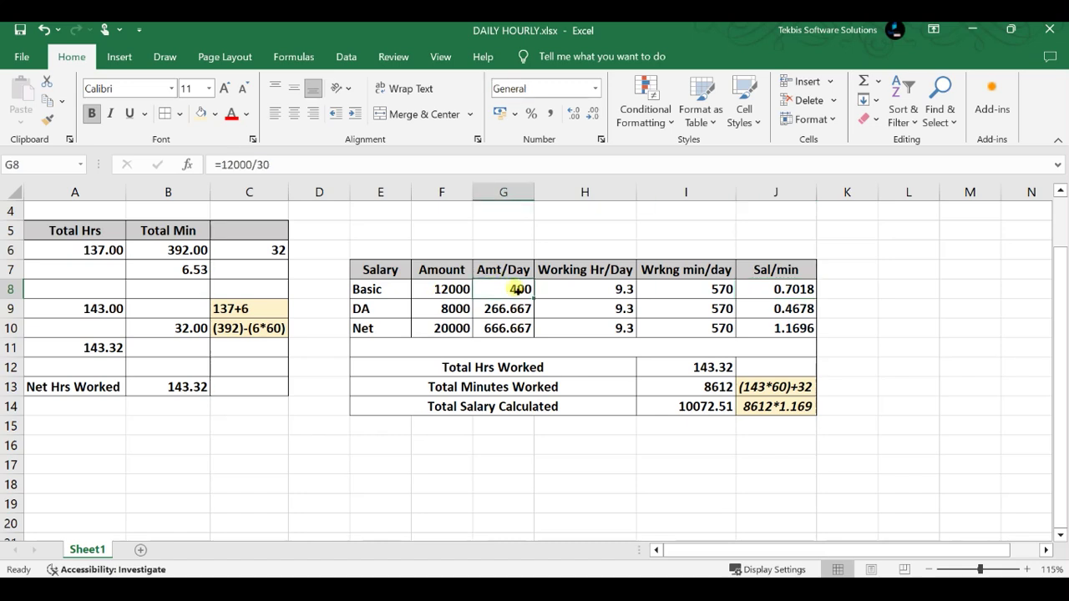
left_click(775, 289)
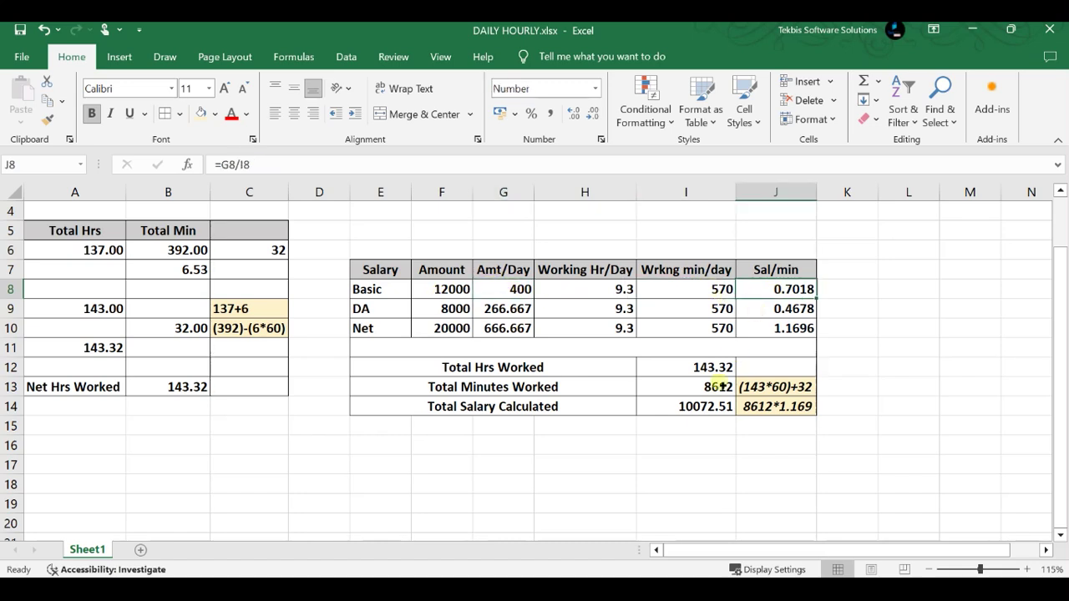
left_click(776, 309)
left_click(772, 334)
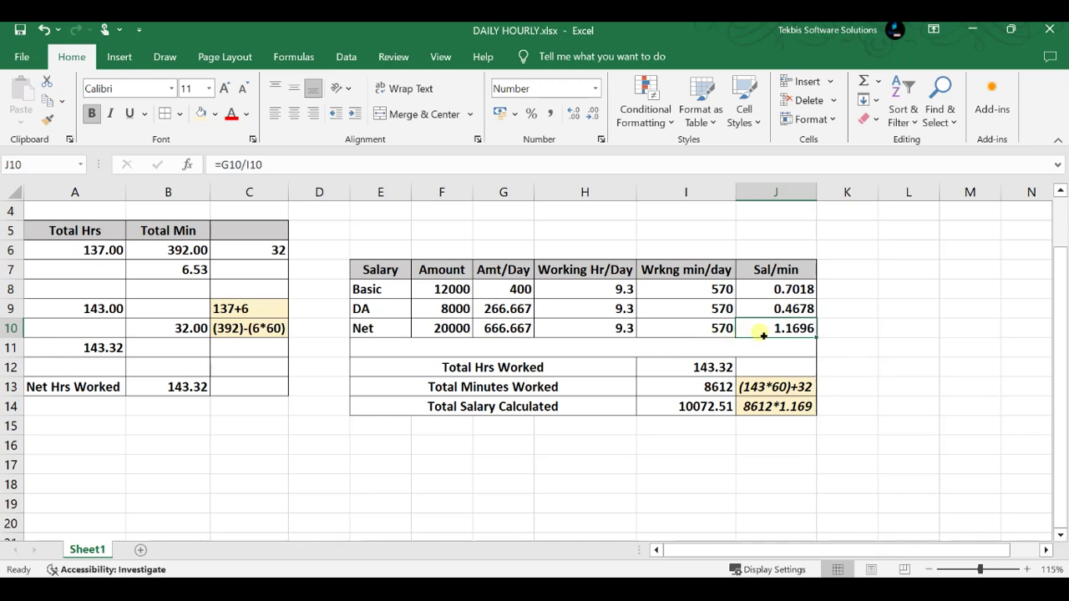
Step: Examine how total hours, total minutes and the Net Sal/min rate produce the Total Salary Calculated value
left_click(516, 368)
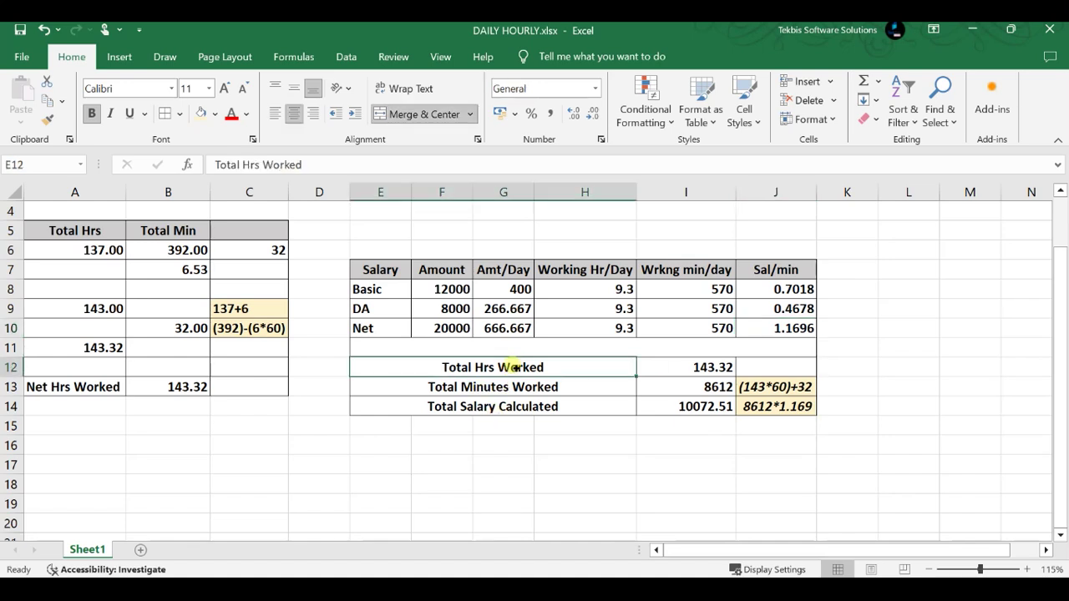
left_click(714, 394)
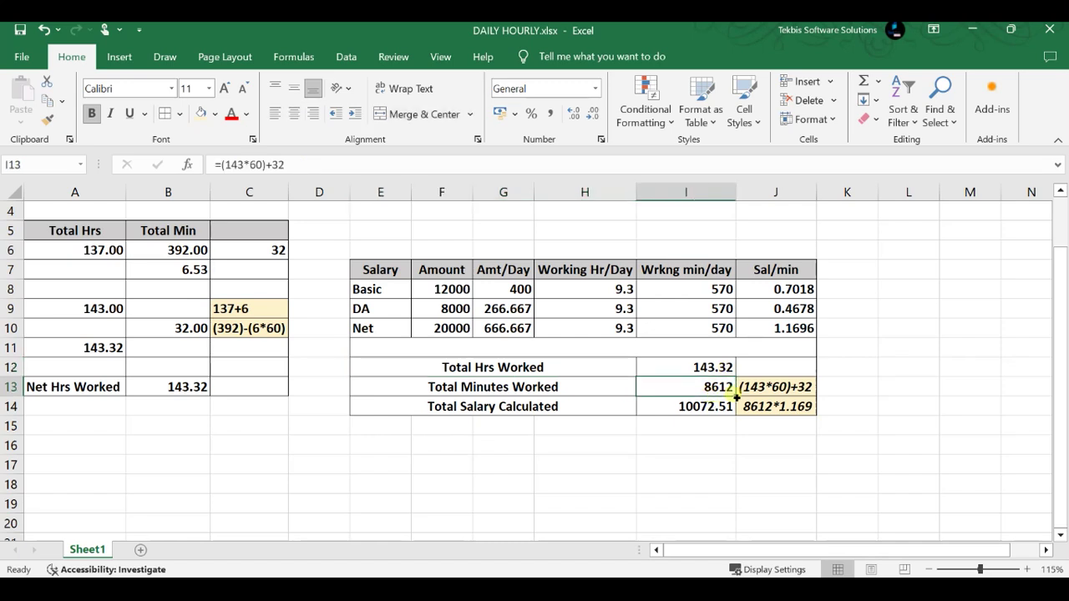
left_click(764, 393)
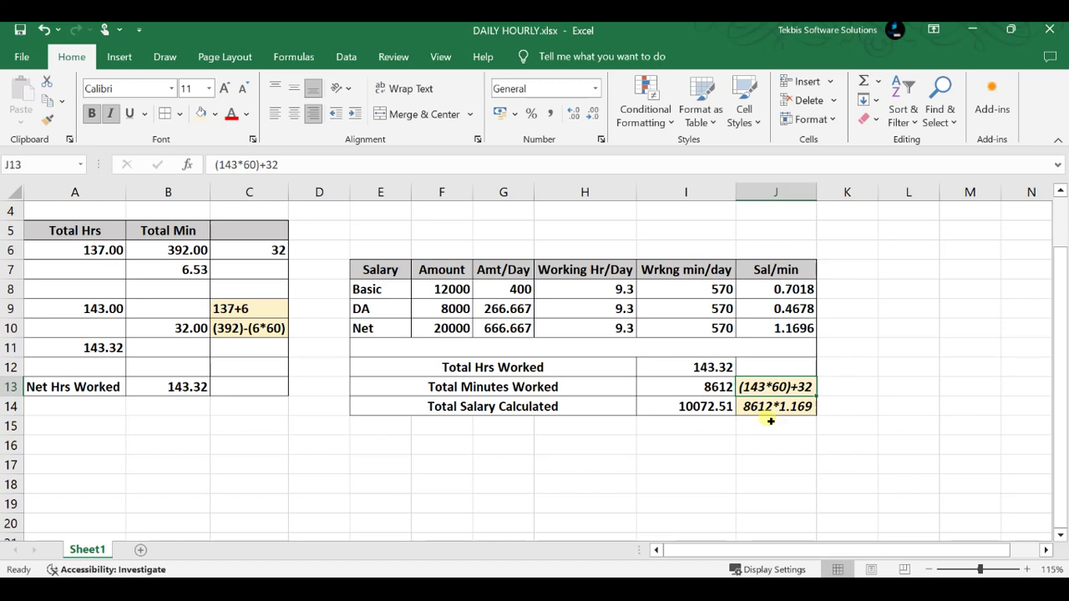
left_click(799, 330)
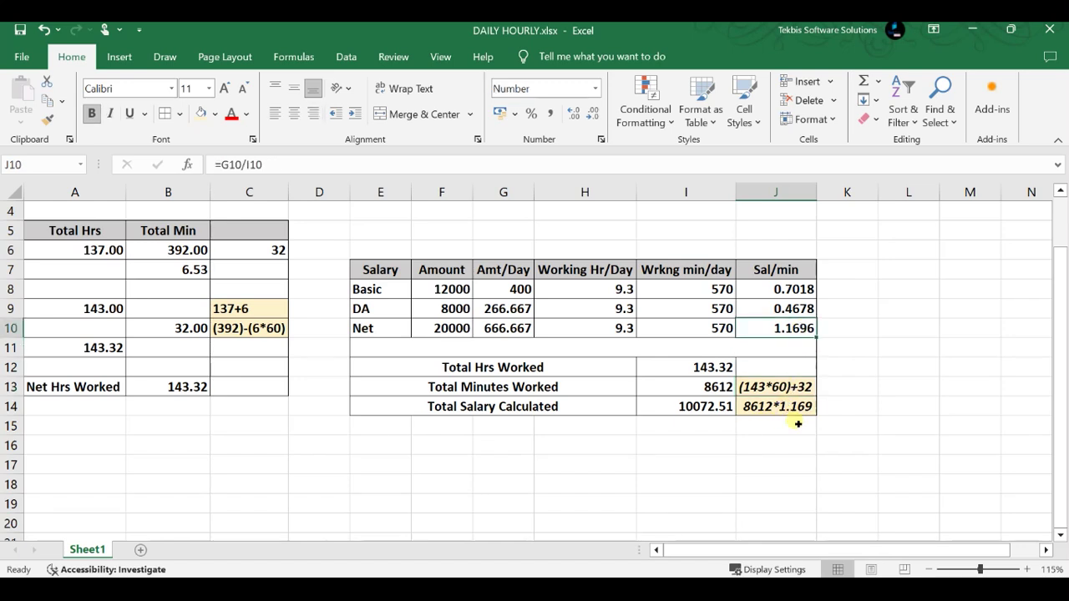
left_click(700, 406)
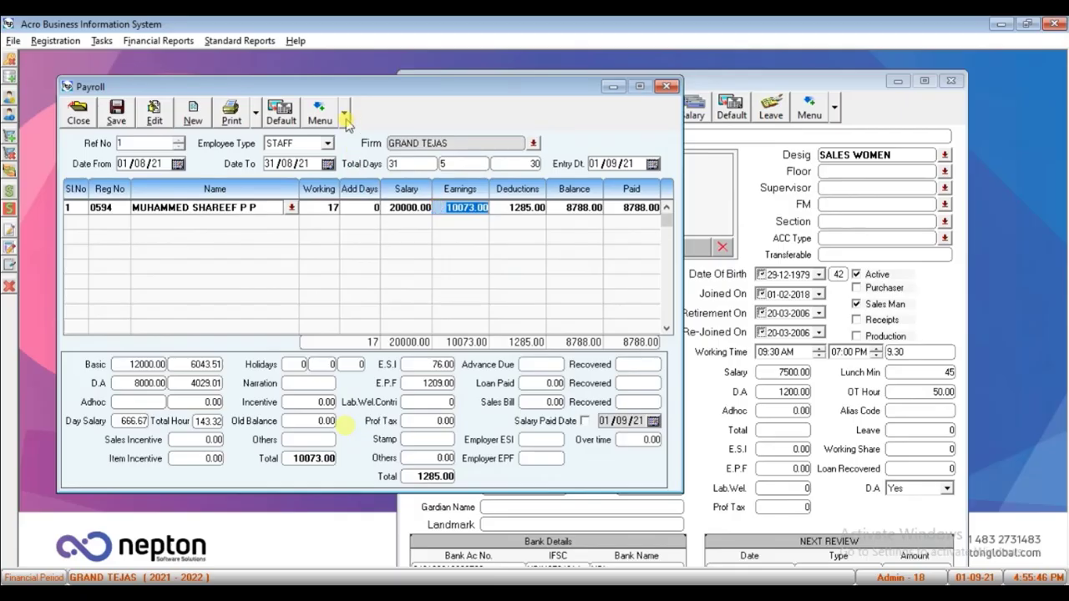
Step: In the Acro payroll settings, enable option 19, Over time Calculation, highlight option 20, Calculate Less Hours, and return to the payroll entry
left_click(343, 113)
left_click(344, 144)
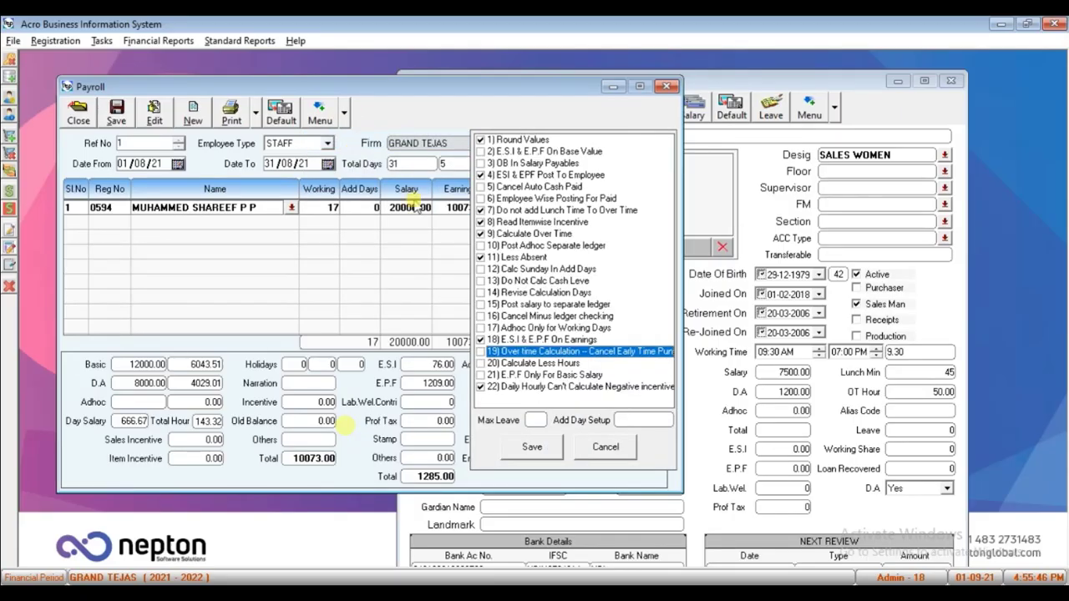
left_click(596, 353)
left_click(548, 364)
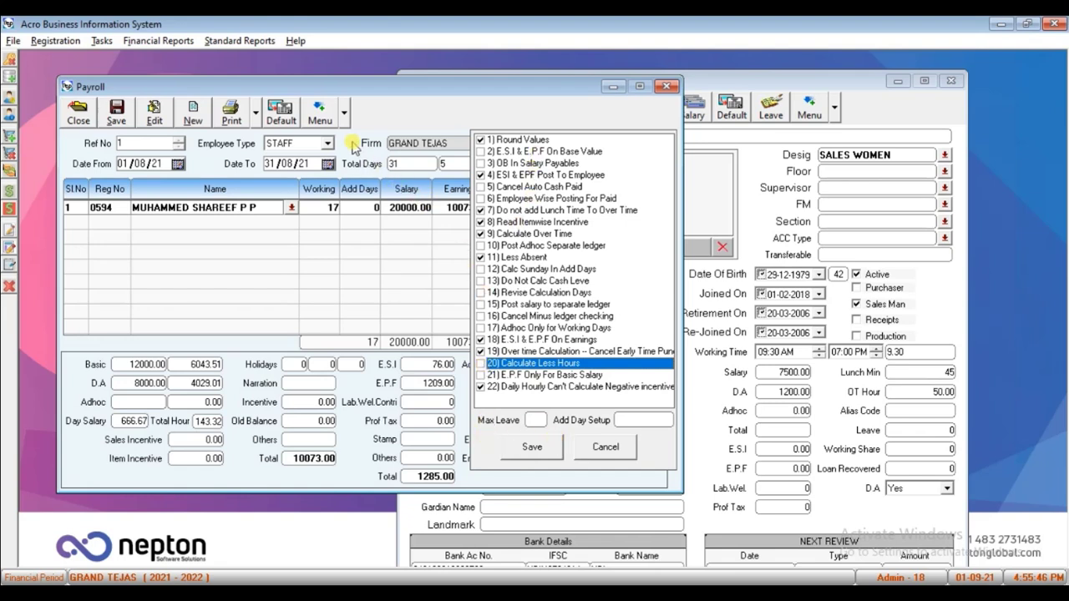
left_click(344, 113)
left_click(349, 140)
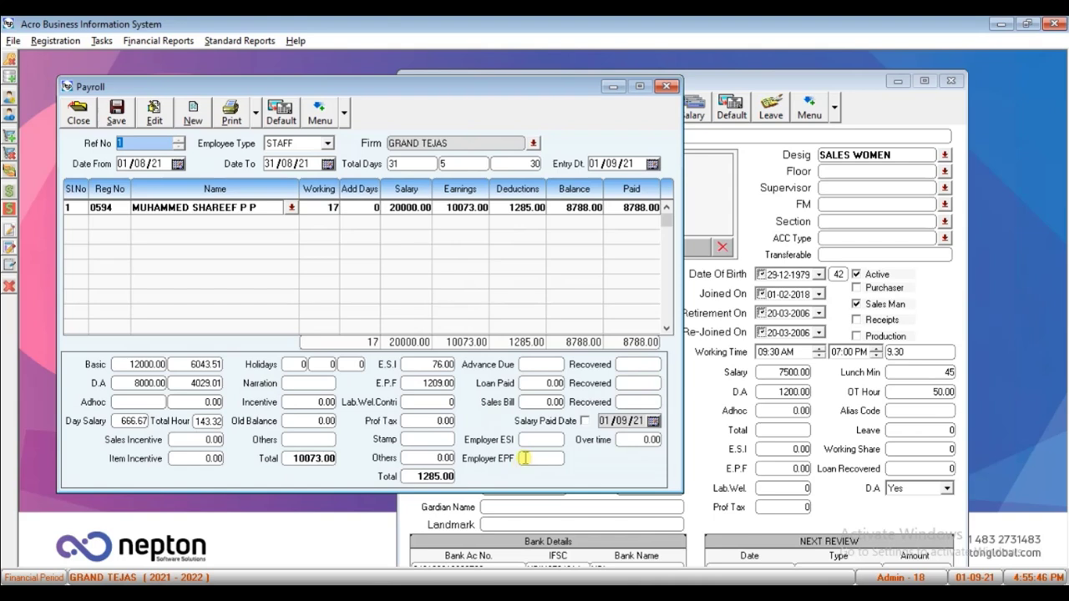
left_click(434, 456)
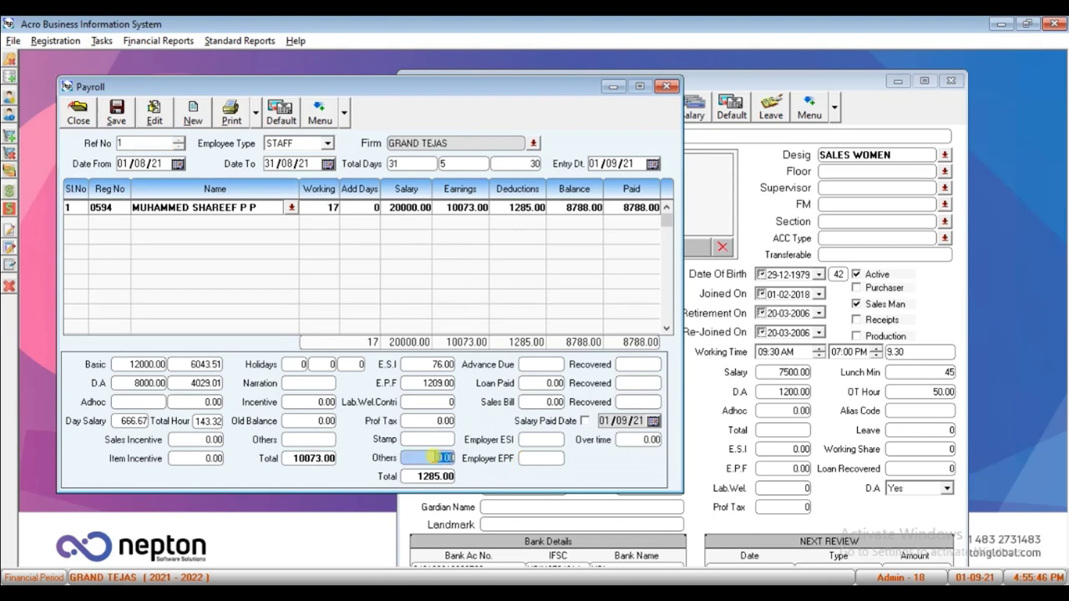